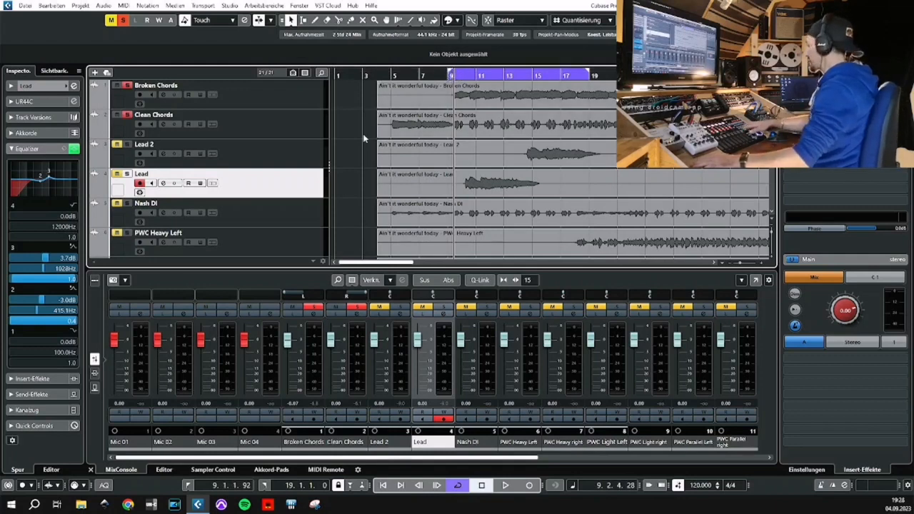
# Play the song from bar 9, solo the Lead 2 and Lead tracks to hear them, and return to the cycle start
pyautogui.press('KP_1')
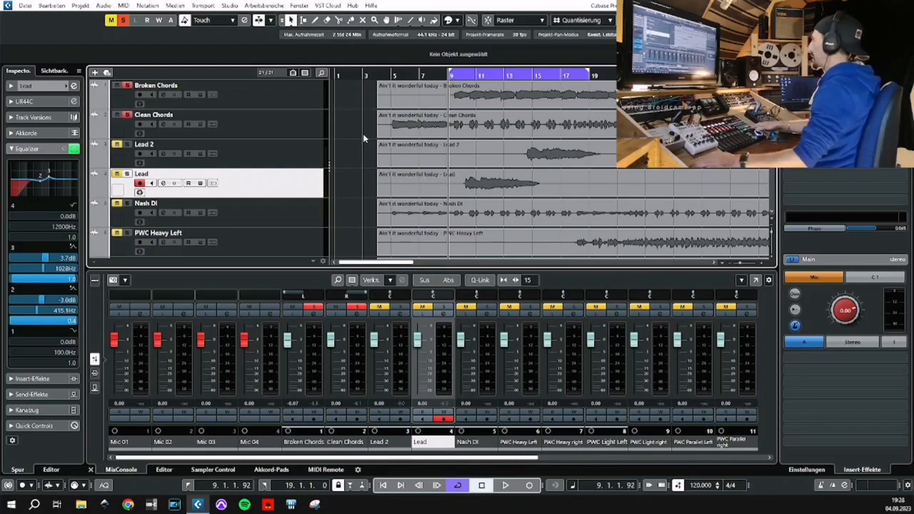
pyautogui.press('space')
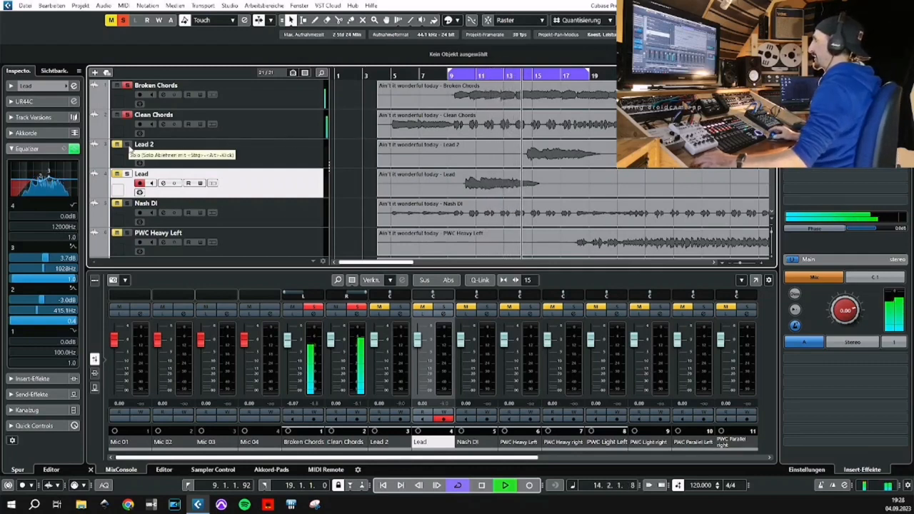
pyautogui.click(128, 145)
pyautogui.click(127, 174)
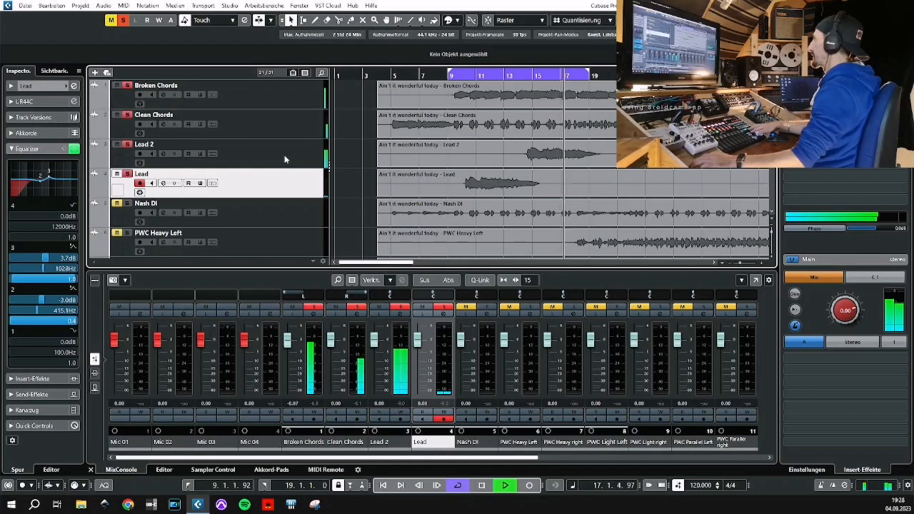
pyautogui.press('space')
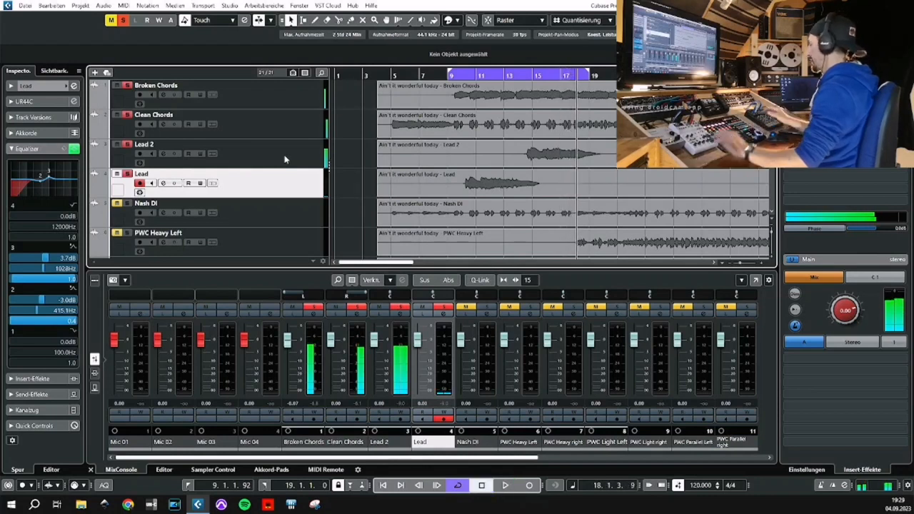
pyautogui.press('KP_1')
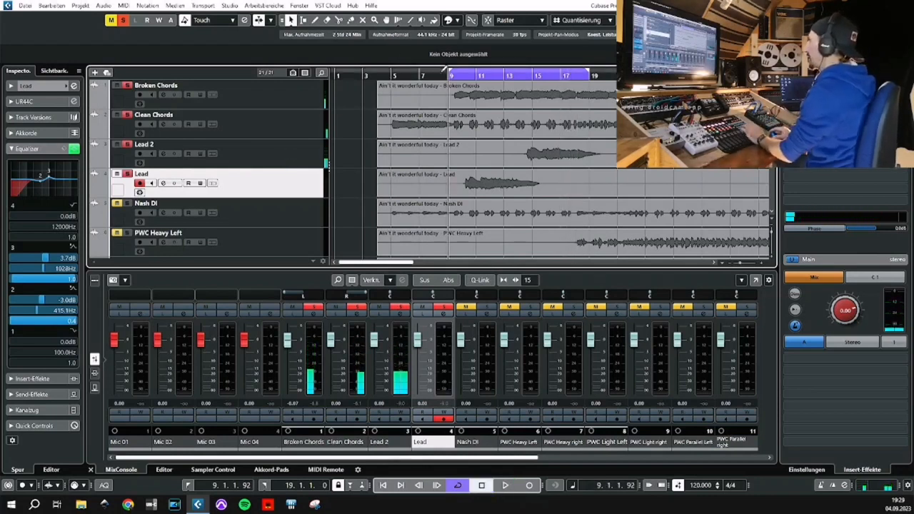
# Extend the cycle range to start at bar 5 and play it from its beginning
pyautogui.moveTo(452, 74); pyautogui.dragTo(398, 77)
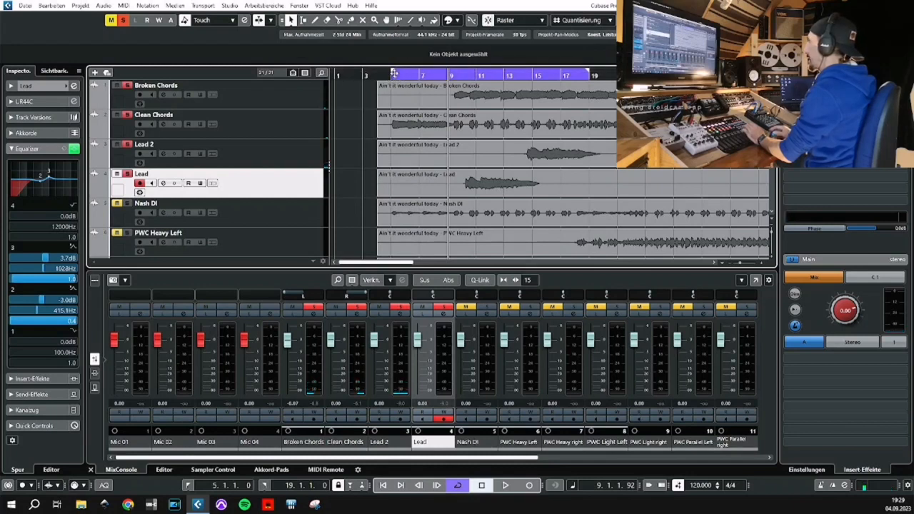
pyautogui.press('1')
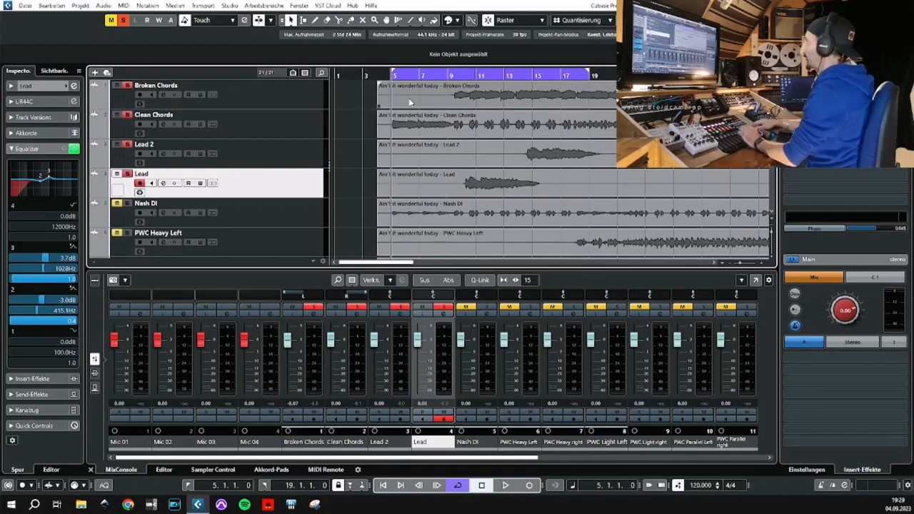
pyautogui.scroll(-1, 197, 172)
pyautogui.scroll(1, 136, 125)
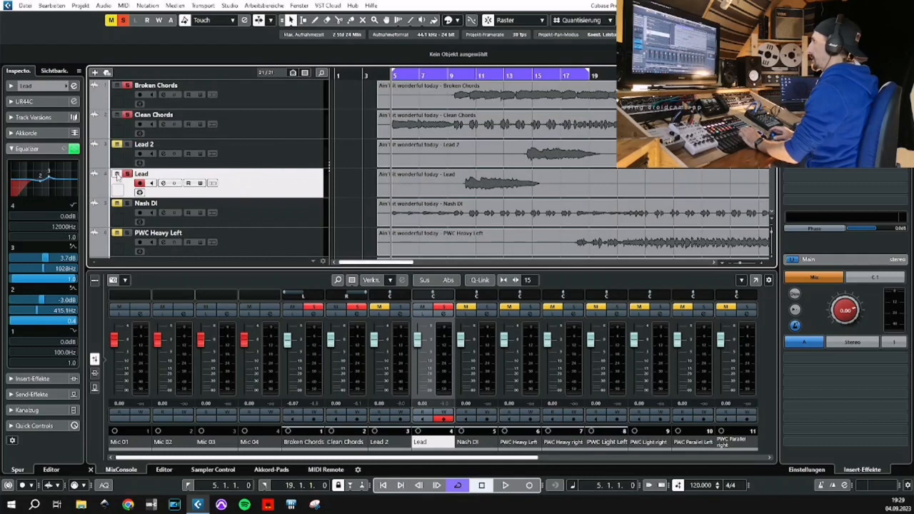
pyautogui.press('space')
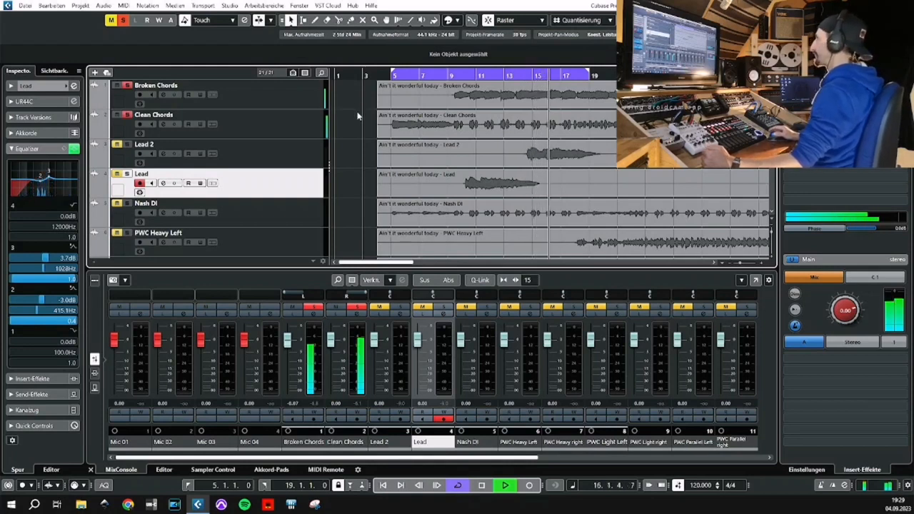
# Lower the high-cut filter frequency in the Broken Chords channel equalizer to about 4.5 kHz while the cycle plays
pyautogui.click(291, 94)
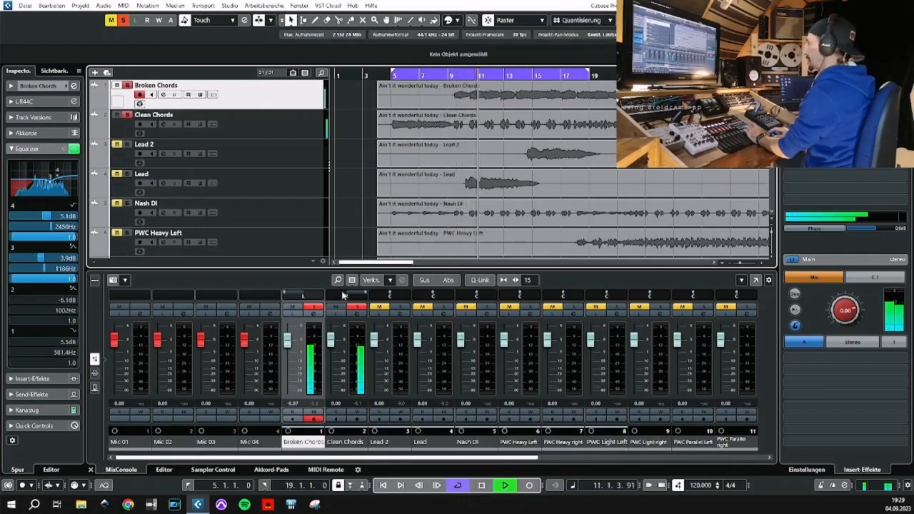
pyautogui.click(314, 314)
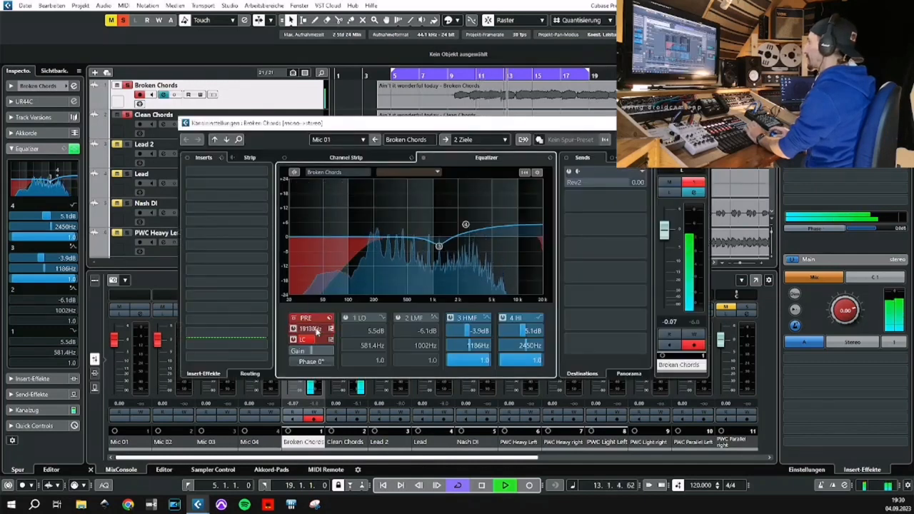
pyautogui.scroll(-6, 316, 329)
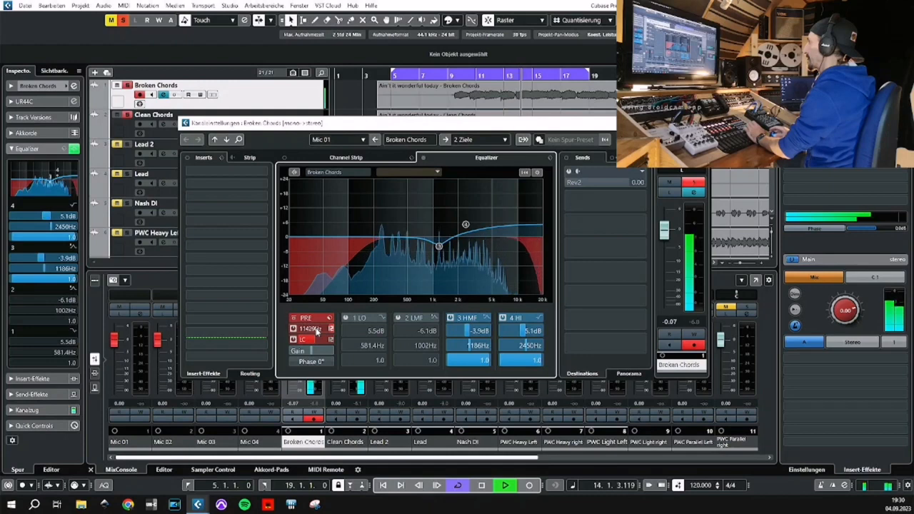
pyautogui.scroll(-4, 317, 329)
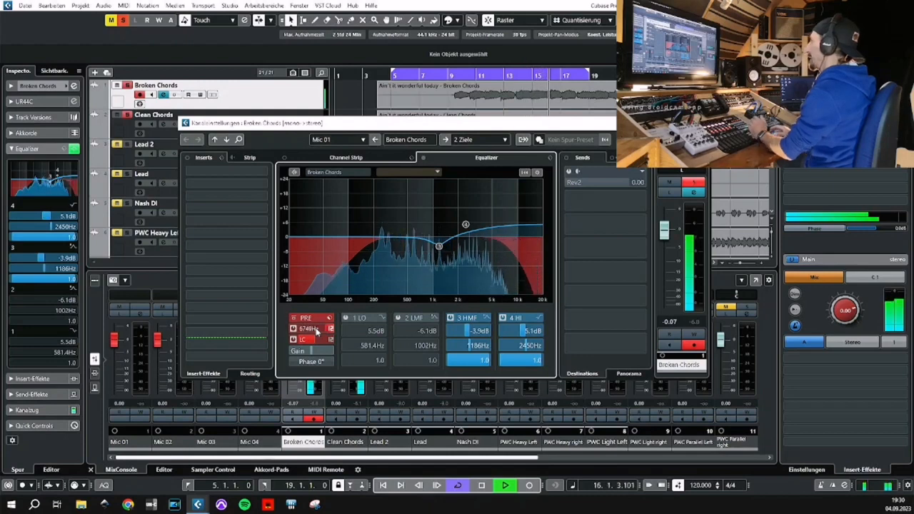
pyautogui.scroll(-1, 317, 329)
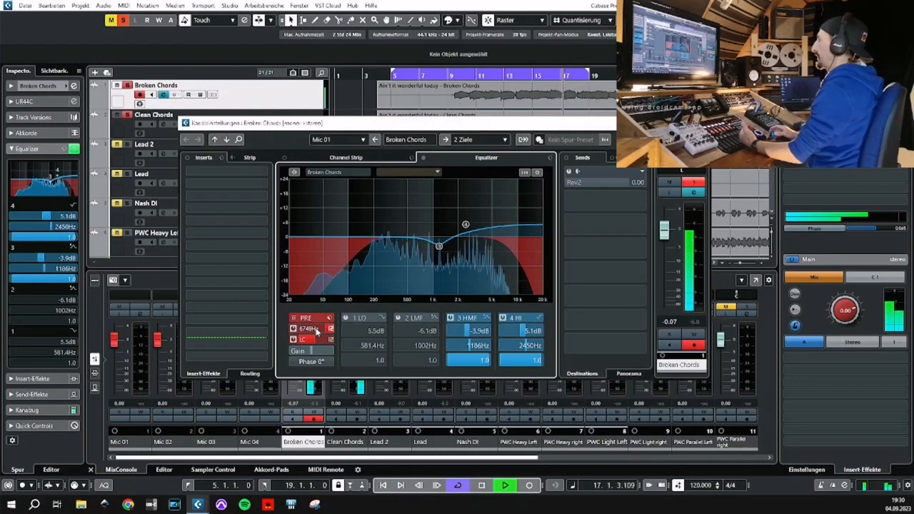
pyautogui.scroll(-2, 317, 329)
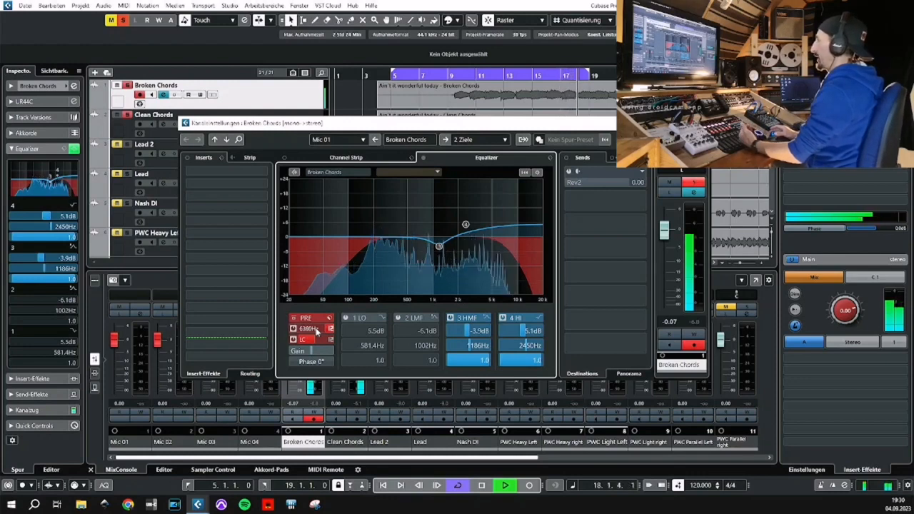
pyautogui.scroll(-2, 317, 329)
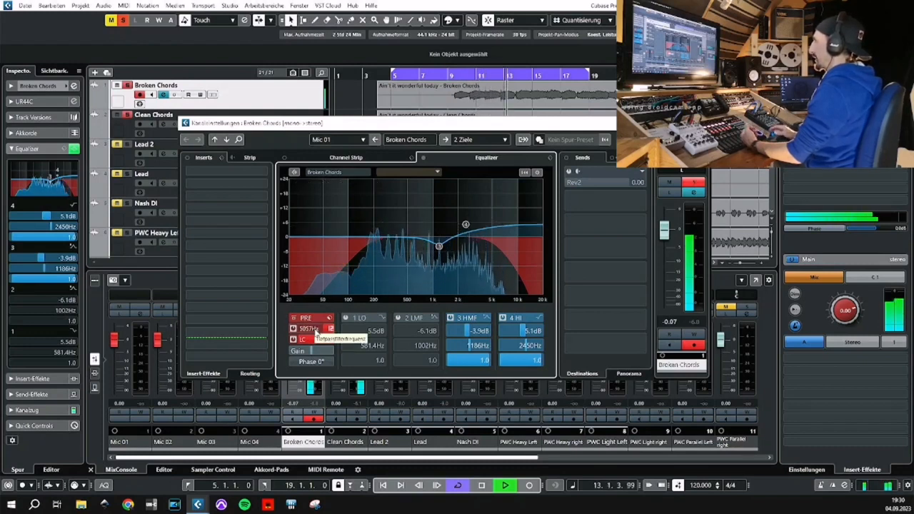
pyautogui.scroll(-3, 317, 333)
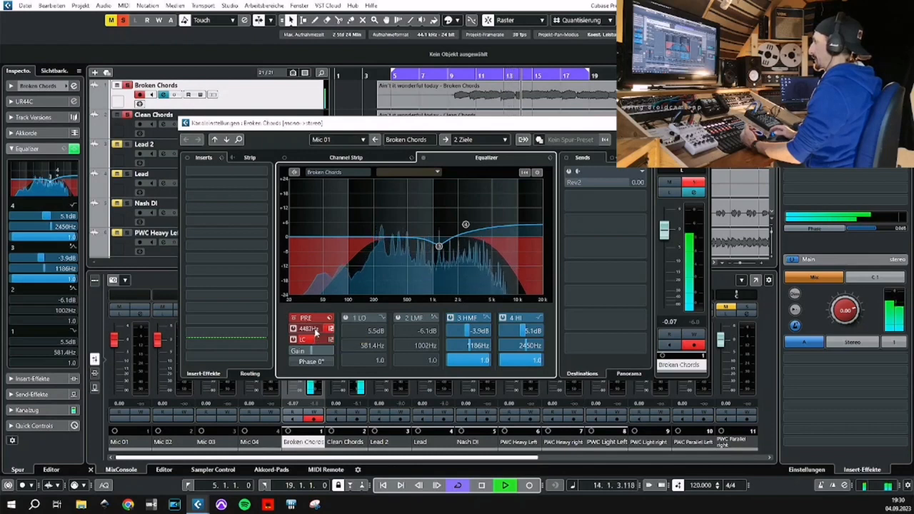
pyautogui.scroll(1, 317, 333)
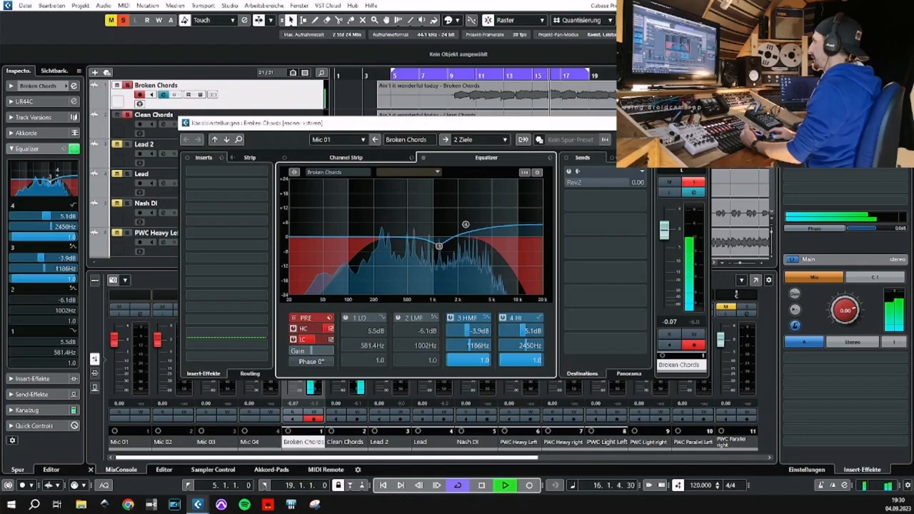
pyautogui.click(702, 123)
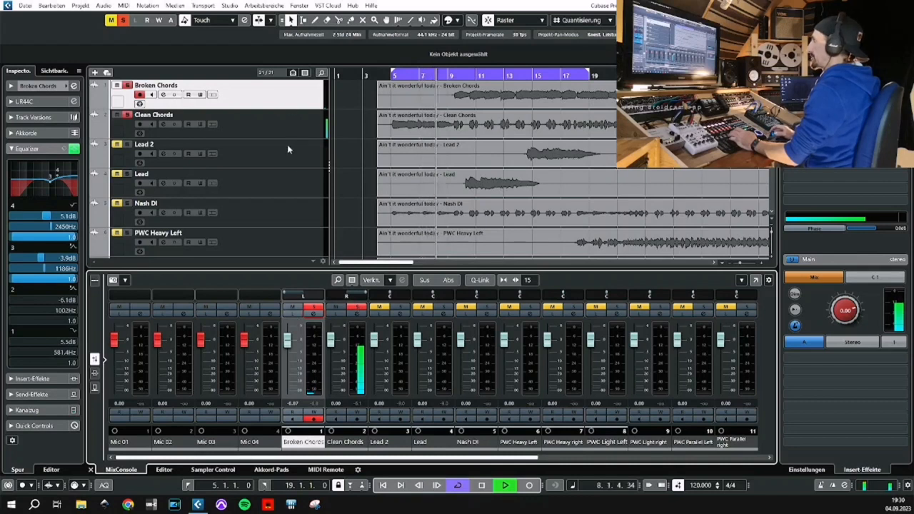
# Add a stereo REVelation FX channel named Rev1 to the Broken Chords track and lower its fader to about -5.18 dB
pyautogui.rightClick(301, 101)
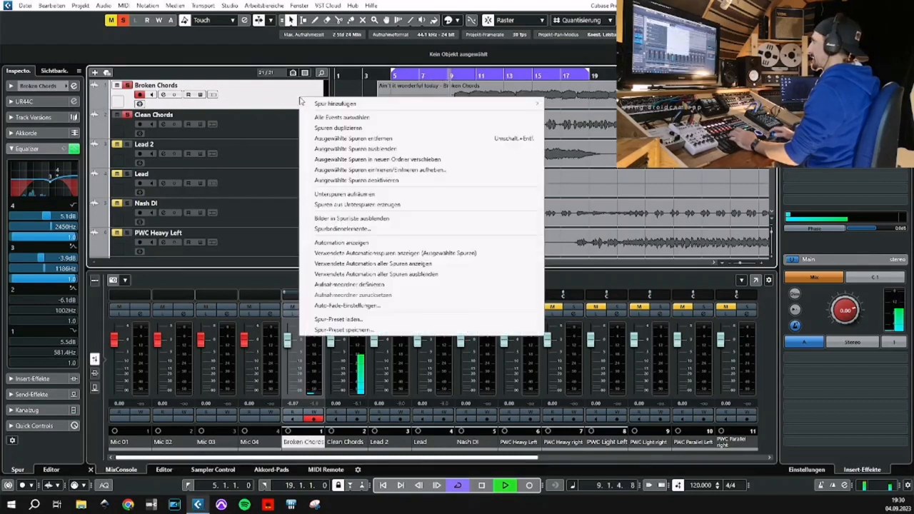
pyautogui.moveTo(388, 106)
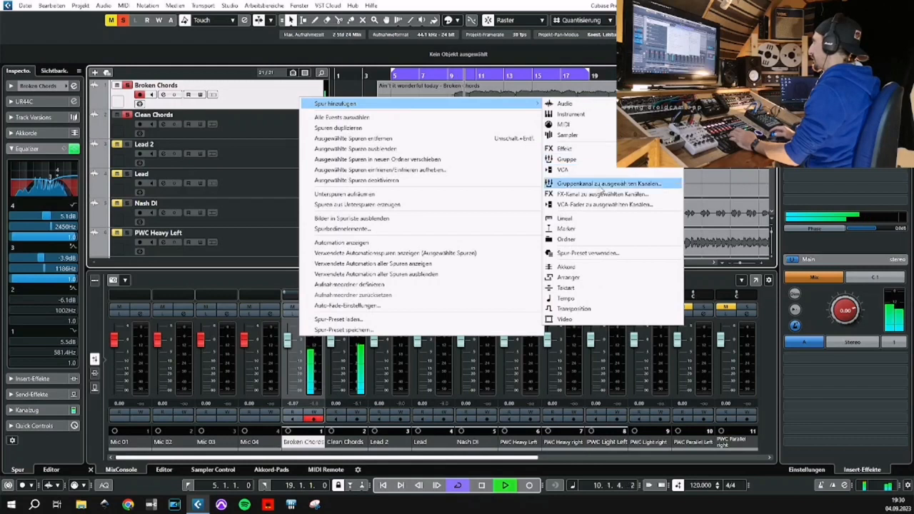
pyautogui.click(593, 195)
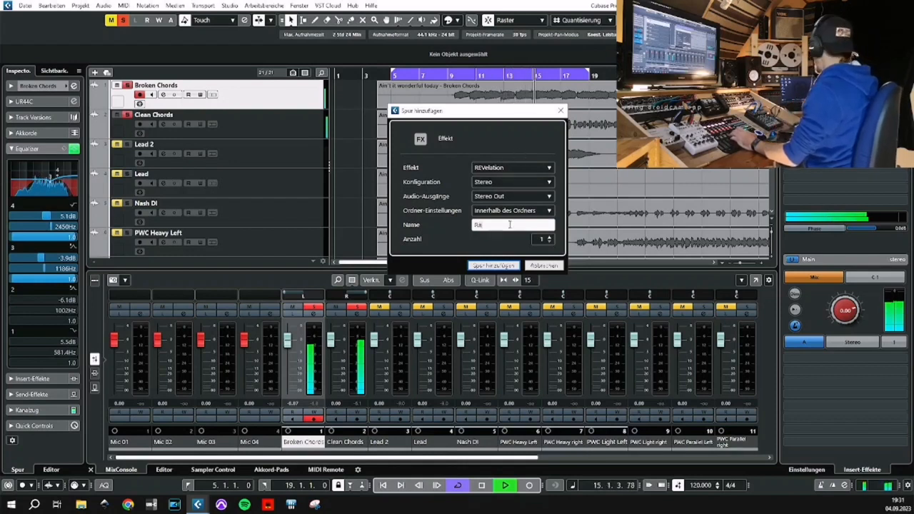
pyautogui.click(510, 225)
pyautogui.write('Rev1')
pyautogui.press('Return')
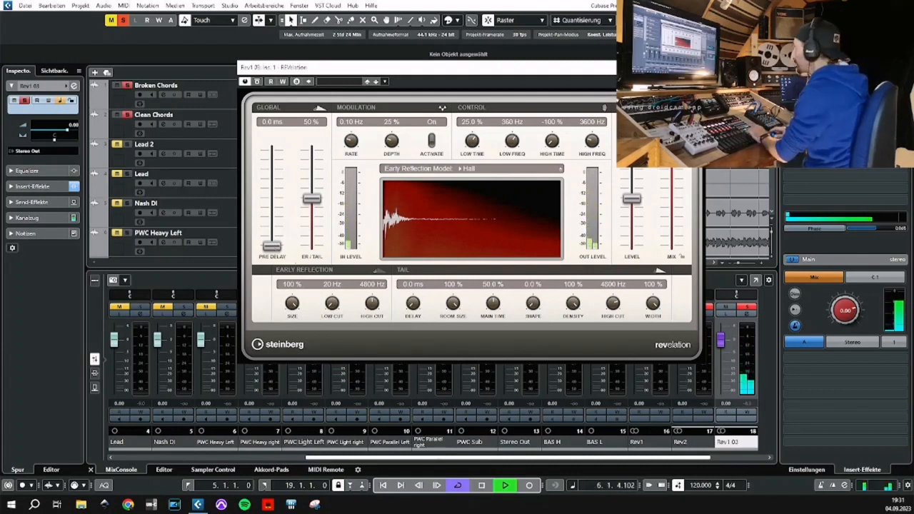
pyautogui.click(694, 67)
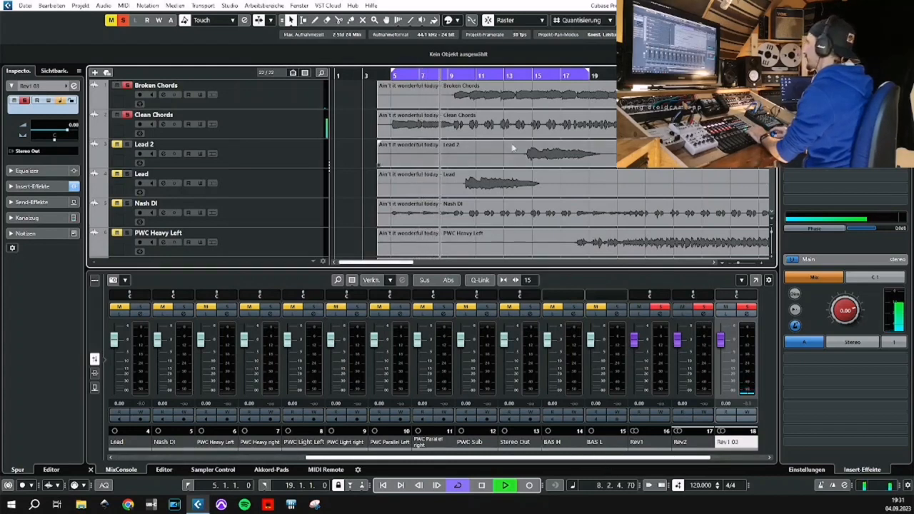
pyautogui.click(722, 342)
pyautogui.moveTo(721, 343)
pyautogui.mouseDown()
pyautogui.moveTo(722, 385)
pyautogui.moveTo(722, 360)
pyautogui.mouseUp()
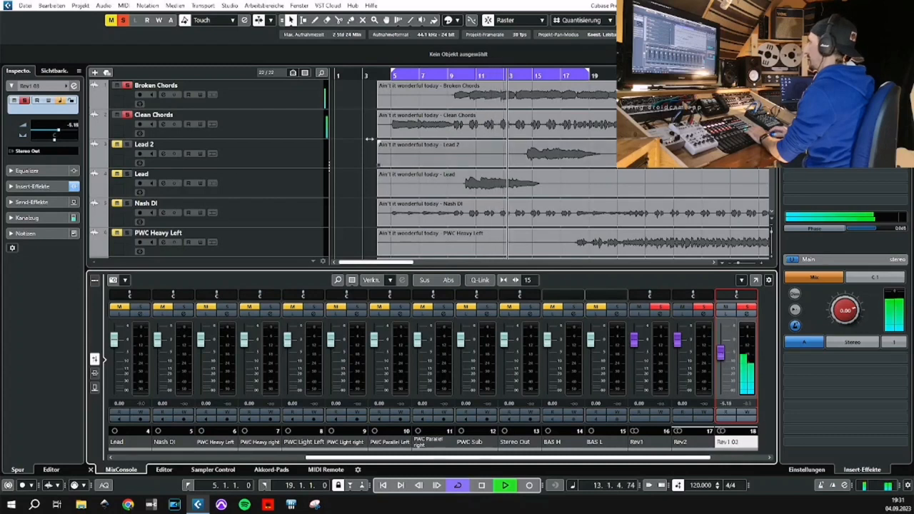
# Set the high-cut filter frequency in the Broken Chords channel equalizer to 2859 Hz
pyautogui.click(301, 93)
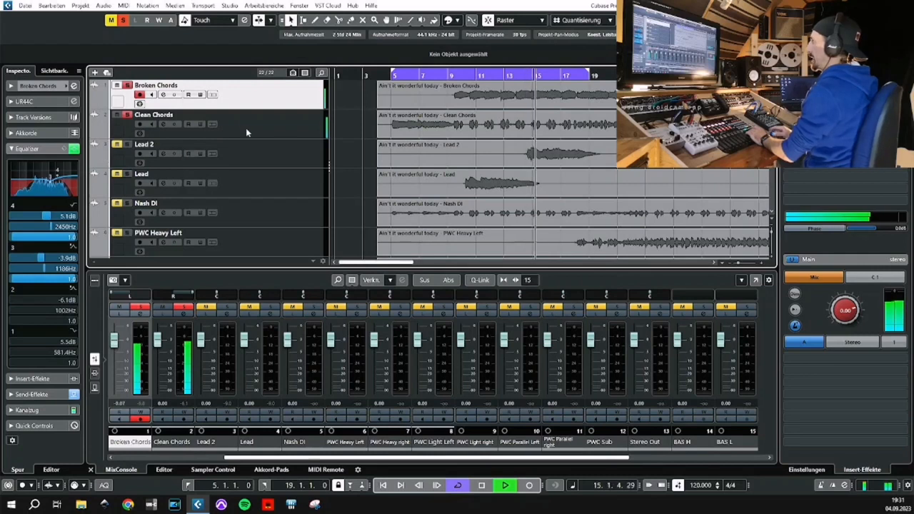
pyautogui.click(140, 314)
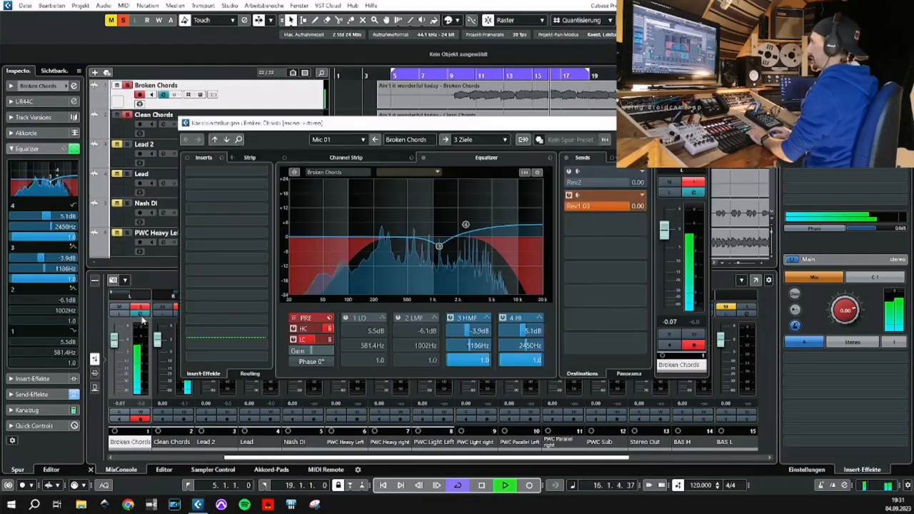
pyautogui.click(321, 328)
pyautogui.moveTo(322, 329); pyautogui.dragTo(320, 333)
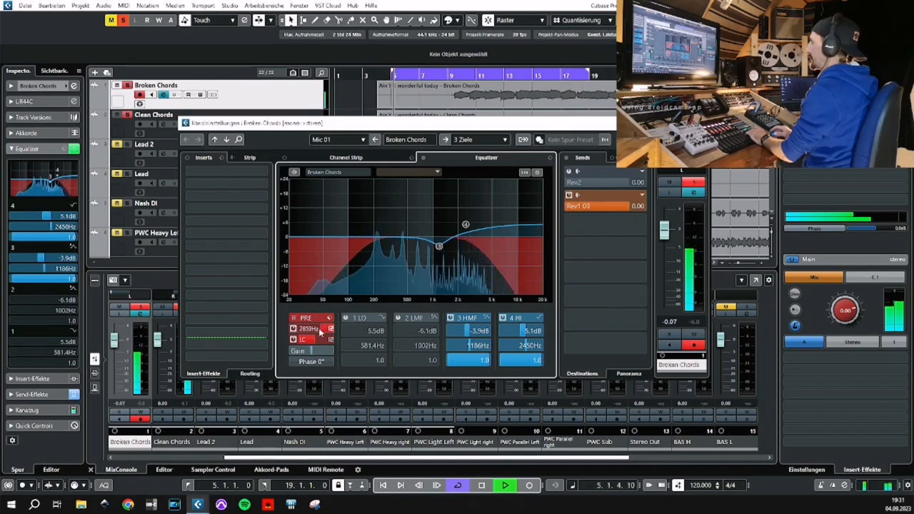
pyautogui.click(701, 122)
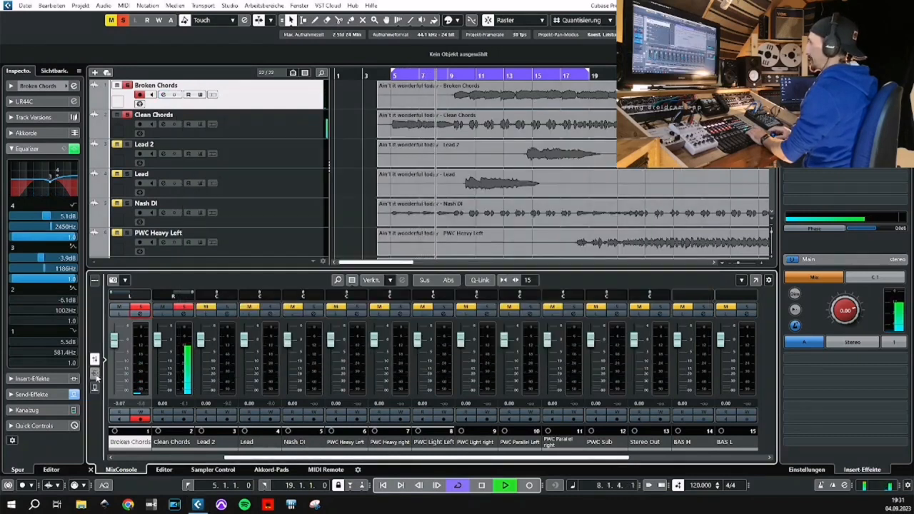
# Load the CLA-76 Mono compressor from the Dynamics plug-ins into the first insert slot of the Broken Chords channel
pyautogui.click(94, 374)
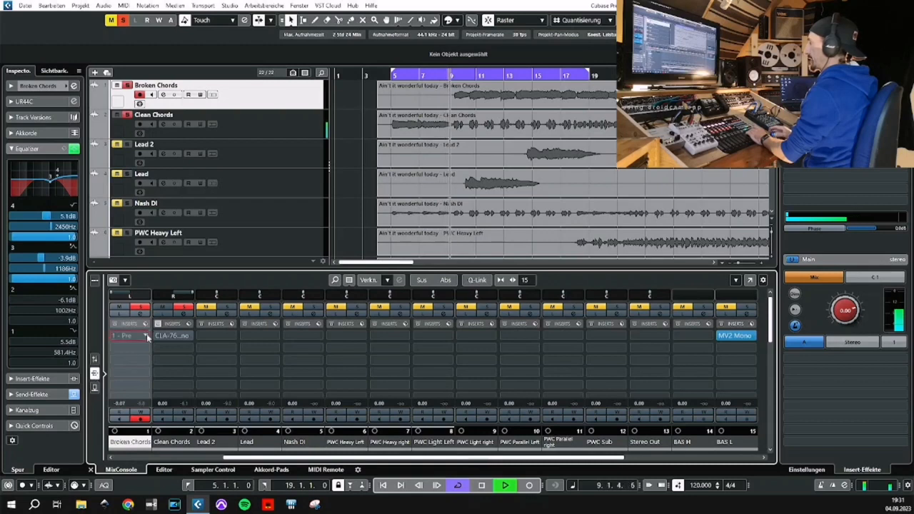
pyautogui.click(146, 336)
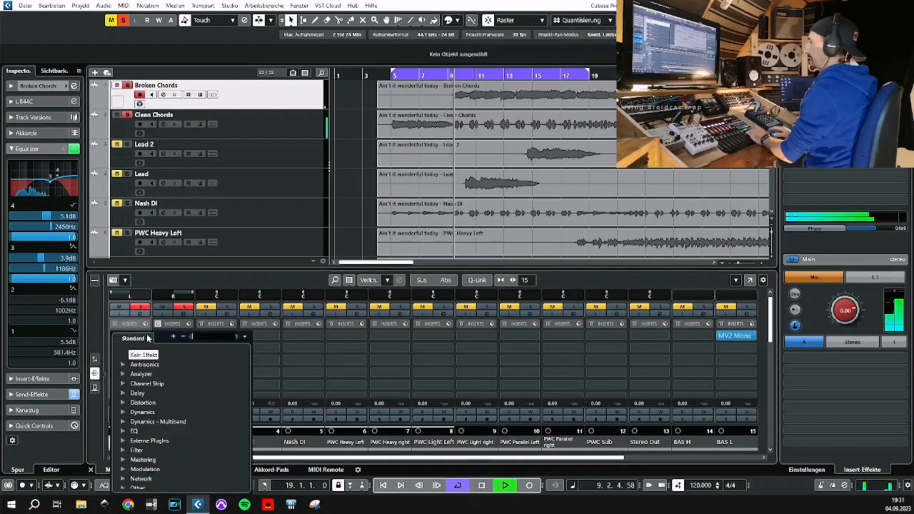
pyautogui.click(126, 413)
pyautogui.scroll(-3, 181, 407)
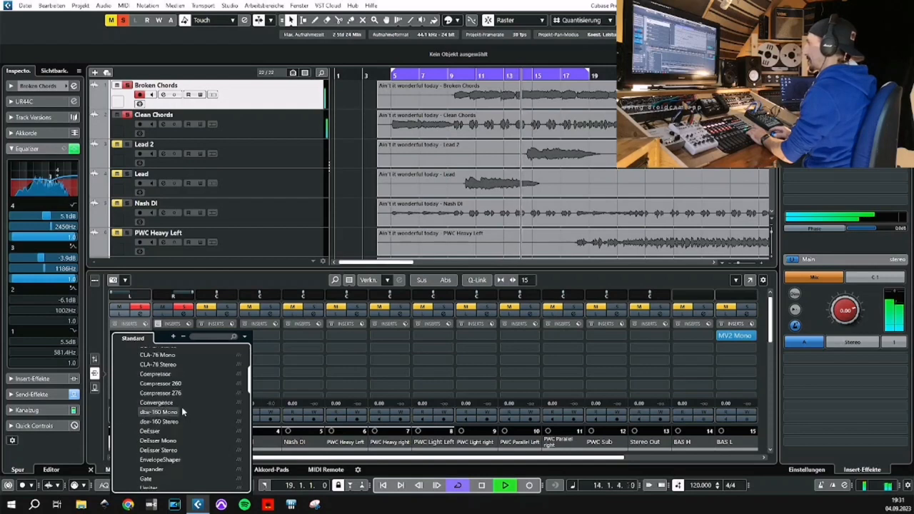
pyautogui.scroll(2, 182, 393)
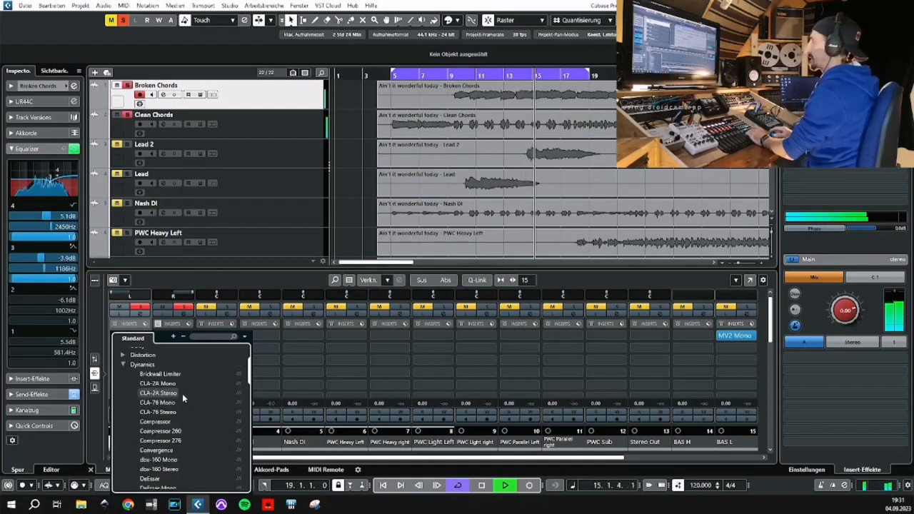
pyautogui.click(170, 403)
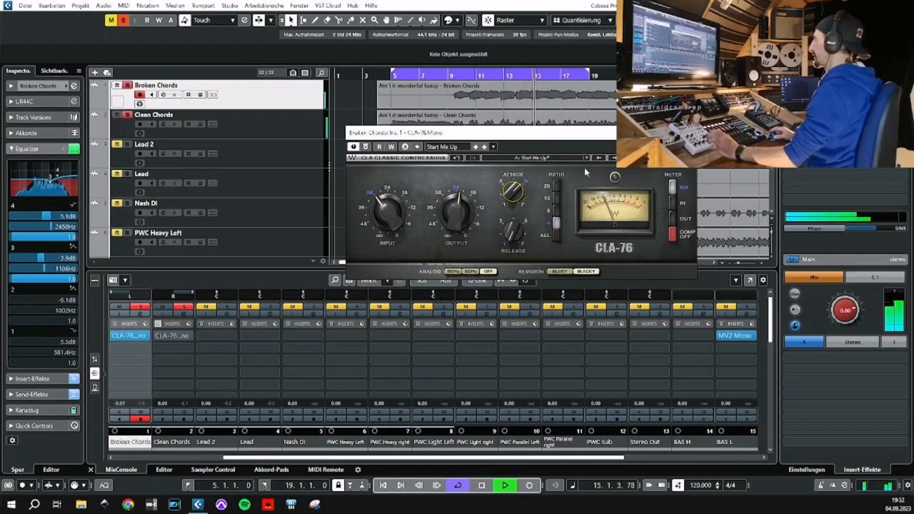
pyautogui.click(689, 133)
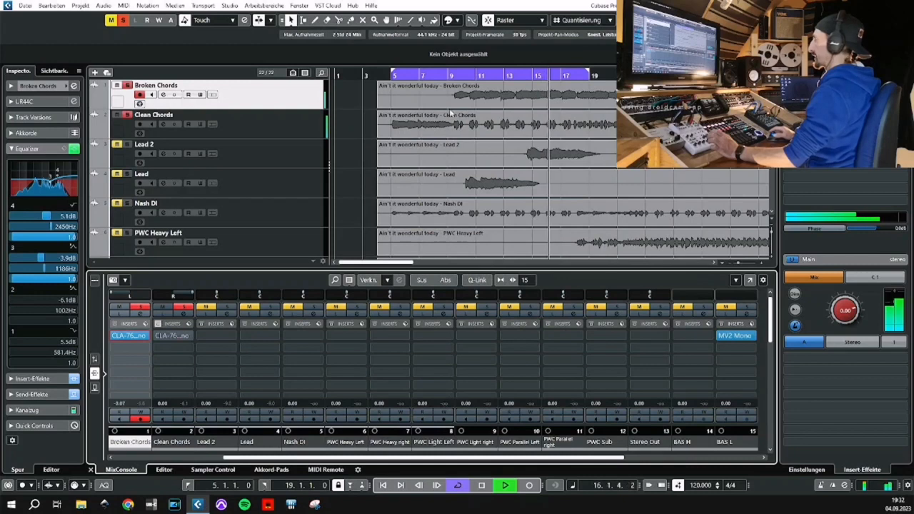
# Select the Clean Chords track, show the mixer faders and stop playback after listening to both guitar tracks
pyautogui.click(315, 128)
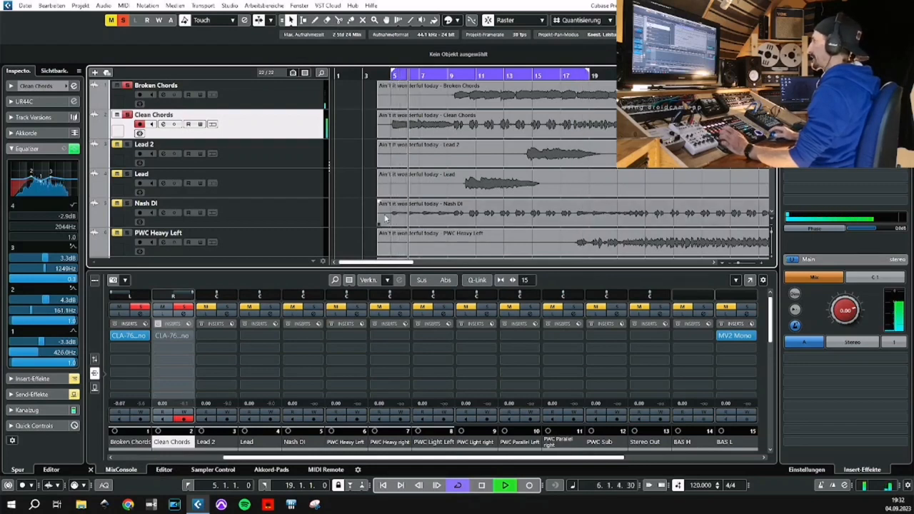
pyautogui.click(95, 359)
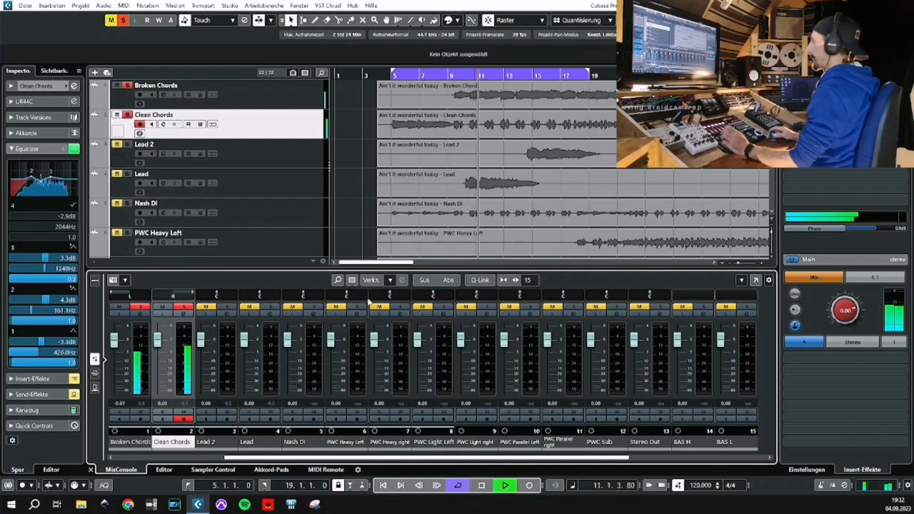
pyautogui.click(482, 486)
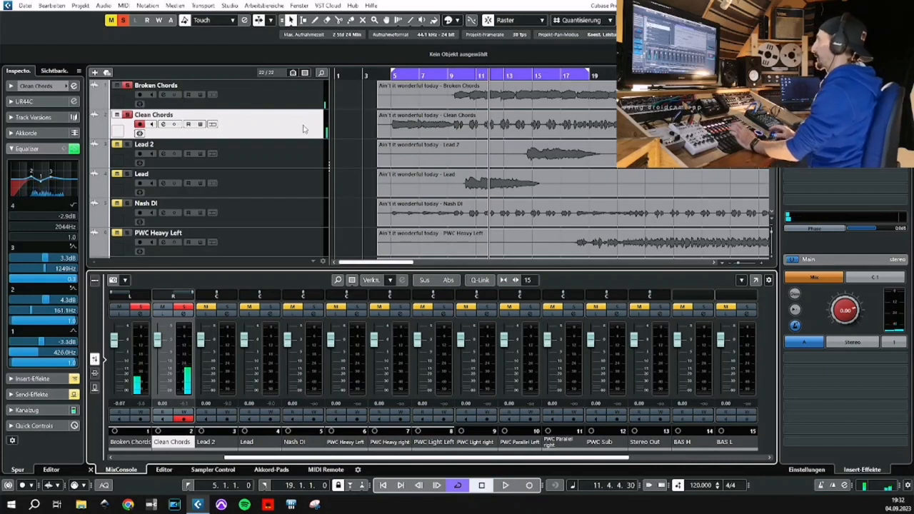
# Turn off the Broken Chords processing: the equalizer's high-cut filter, the CLA-76 Mono insert and the Rev1 03 send
pyautogui.click(302, 101)
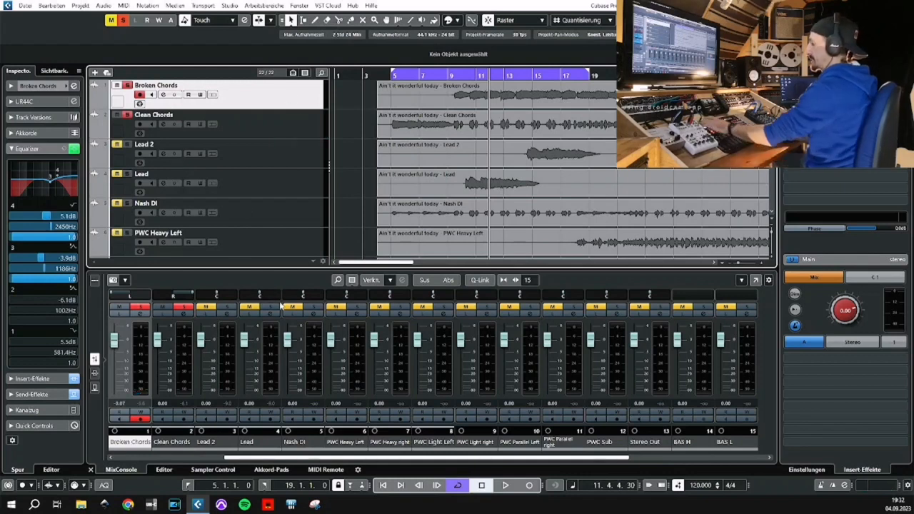
pyautogui.press('e')
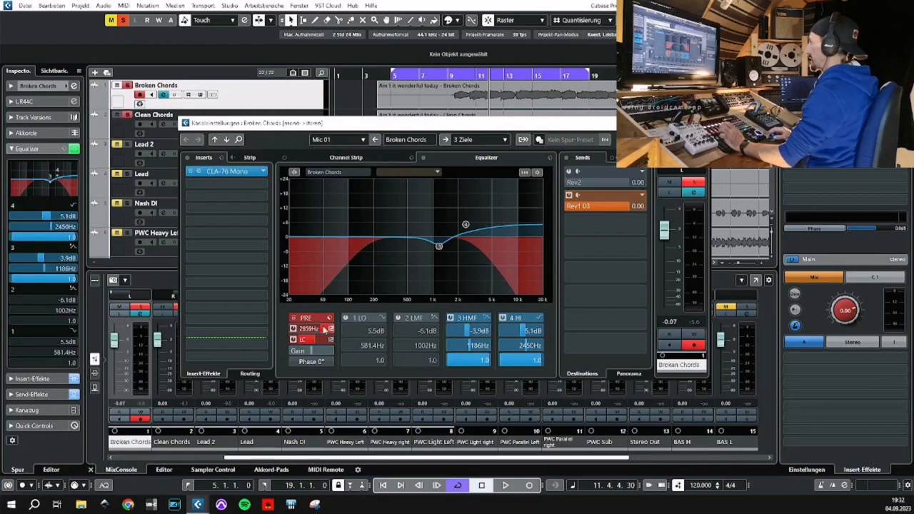
pyautogui.click(293, 329)
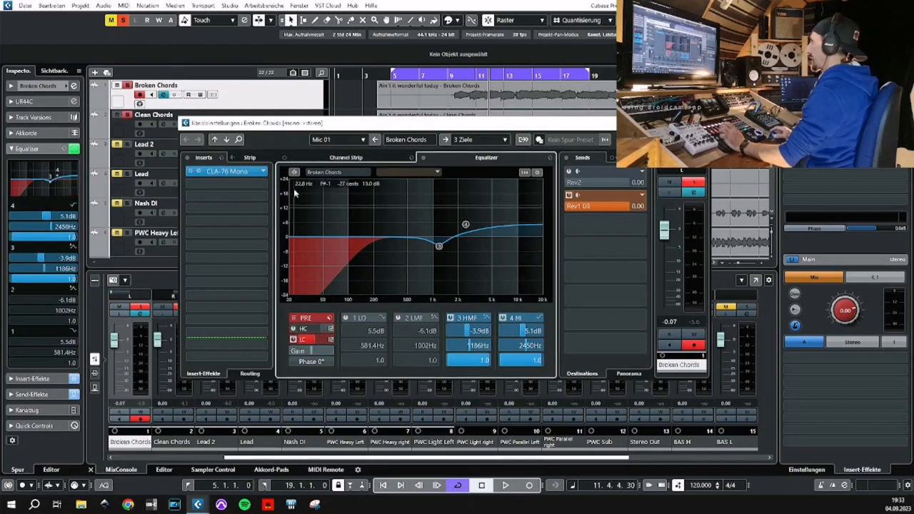
pyautogui.click(191, 172)
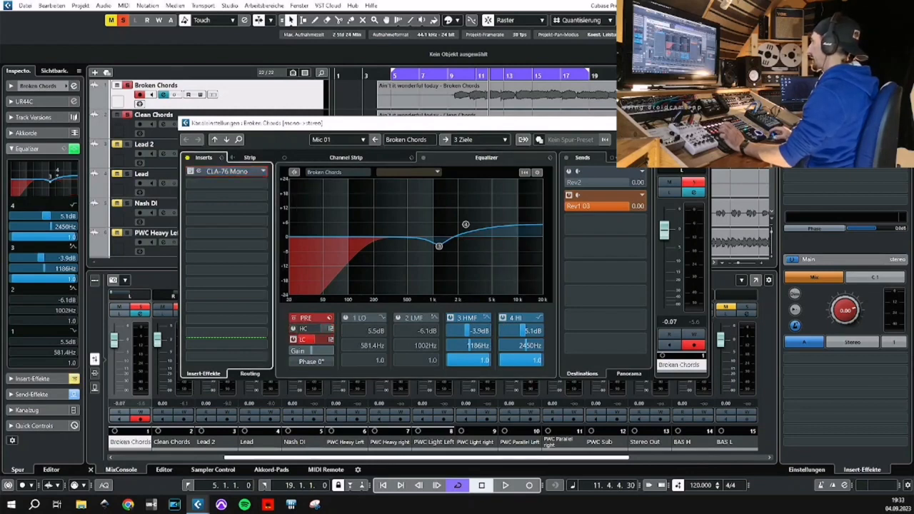
pyautogui.press('e')
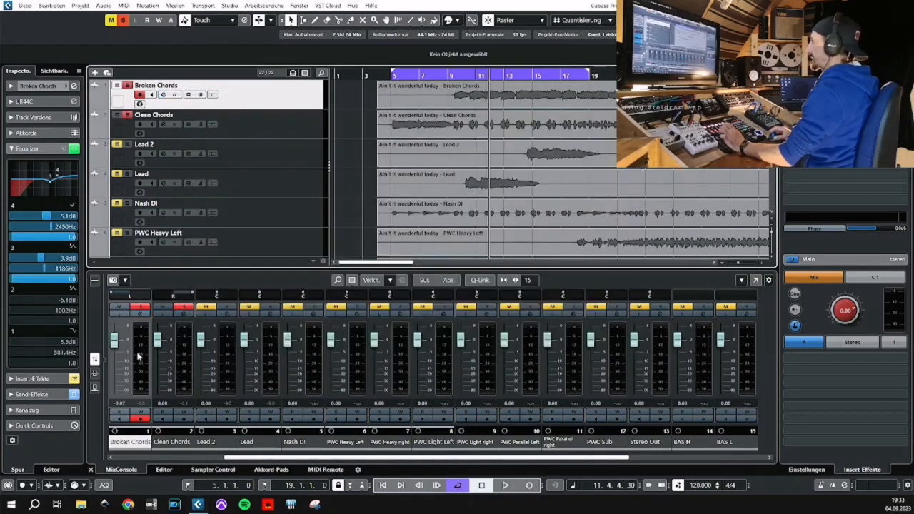
pyautogui.click(94, 373)
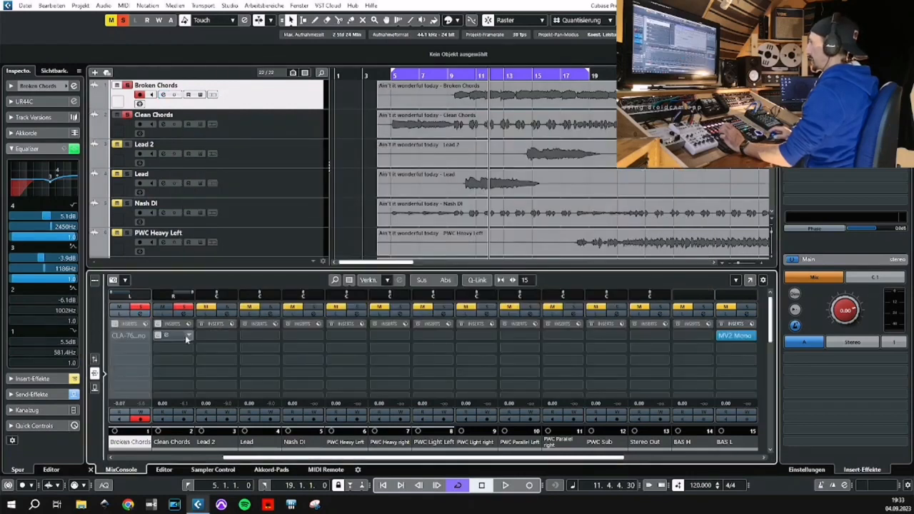
pyautogui.click(95, 388)
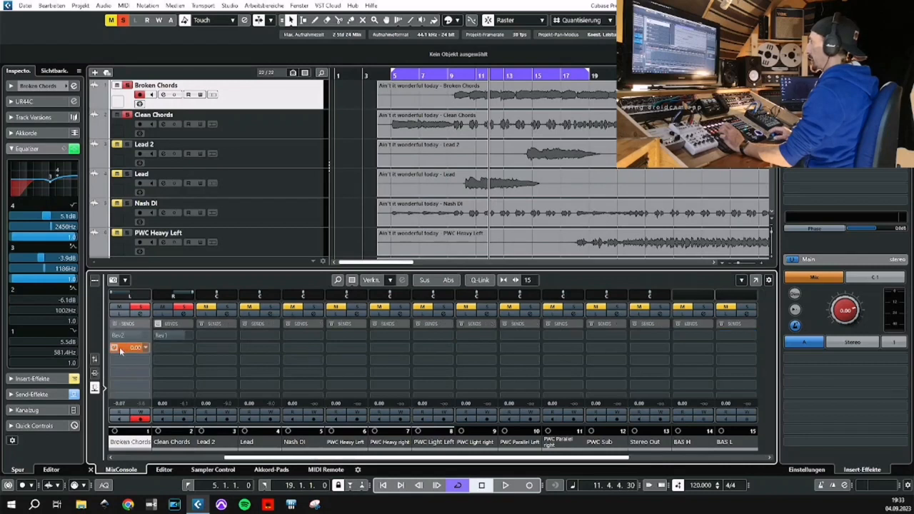
# Play the cycle from bar 5 and enable the high-cut filter at 3266 Hz and the Rev1 send on the Clean Chords channel
pyautogui.click(291, 119)
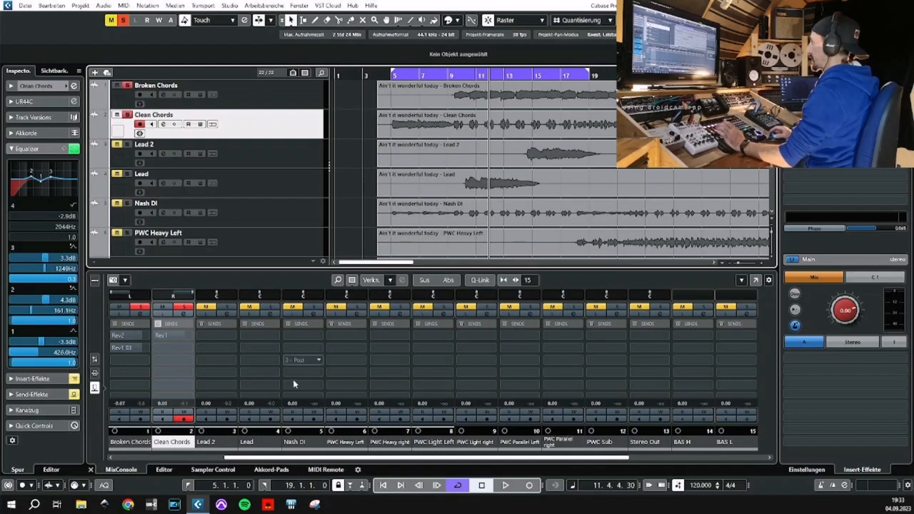
pyautogui.click(188, 485)
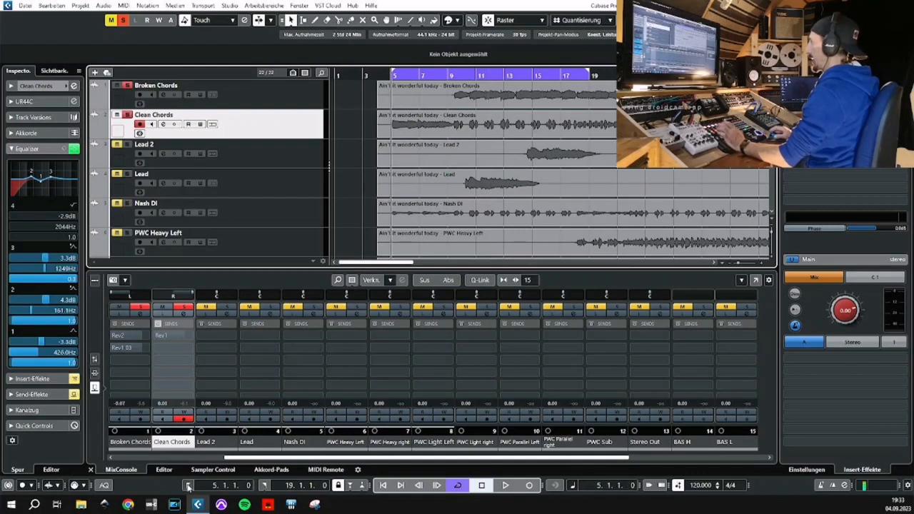
pyautogui.click(505, 486)
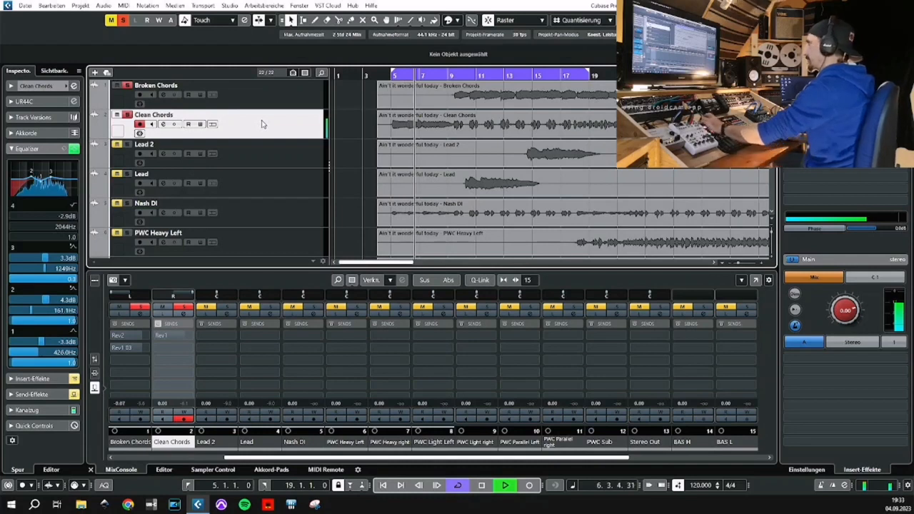
pyautogui.press('e')
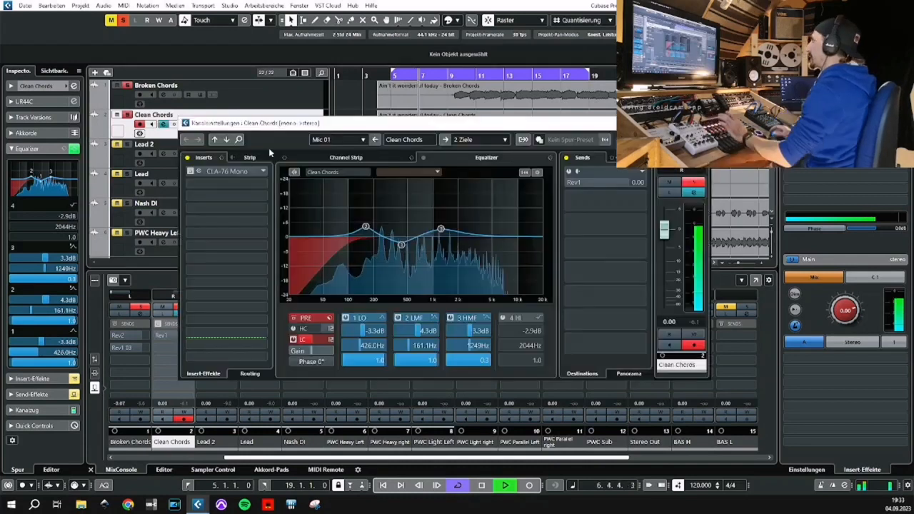
pyautogui.click(306, 329)
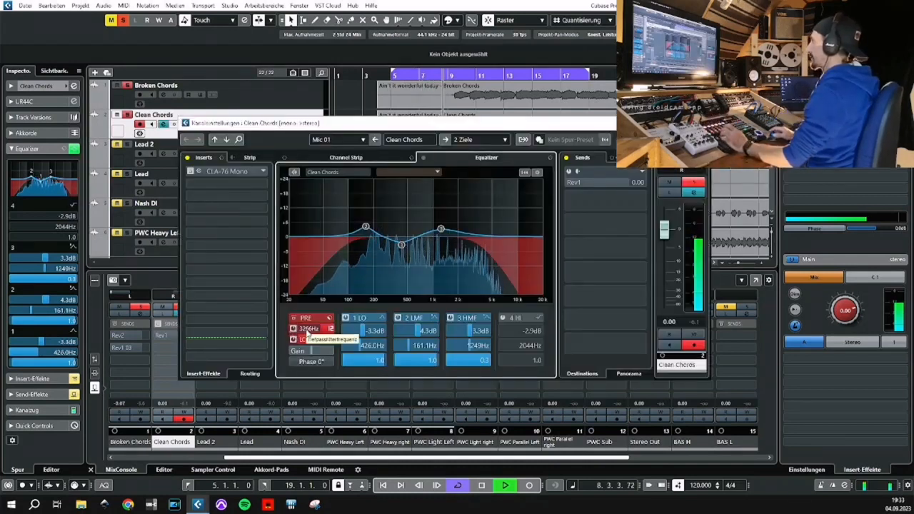
pyautogui.press('e')
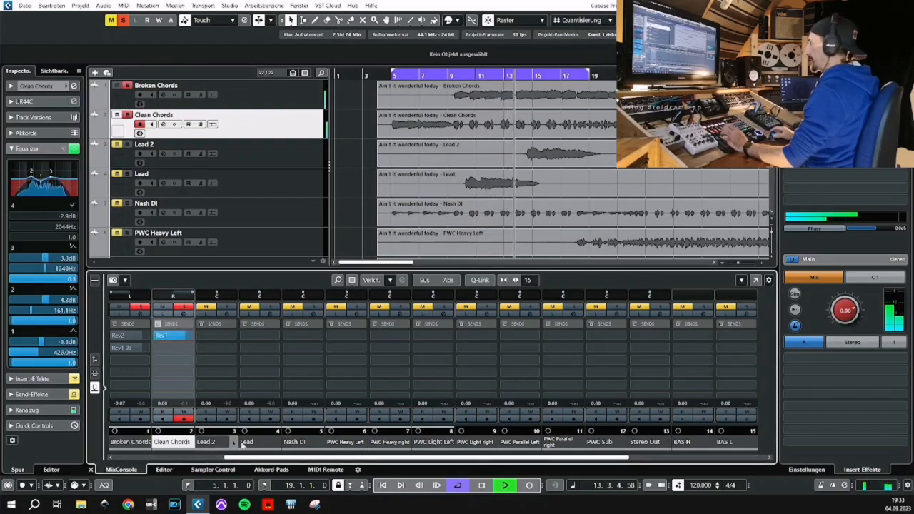
# Lower the Rev1 FX channel fader in the mixer to -9.51 dB while the cycle plays
pyautogui.moveTo(268, 463); pyautogui.dragTo(428, 465)
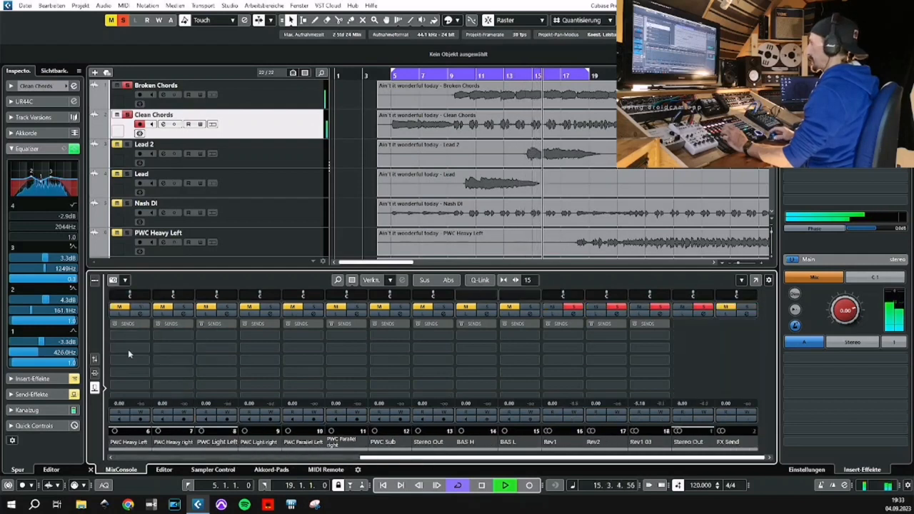
pyautogui.click(95, 359)
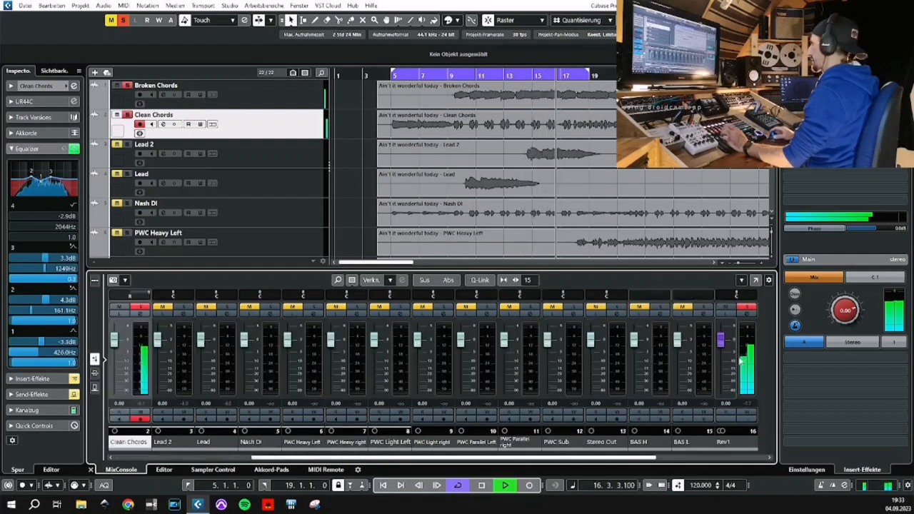
pyautogui.moveTo(726, 346); pyautogui.dragTo(721, 366)
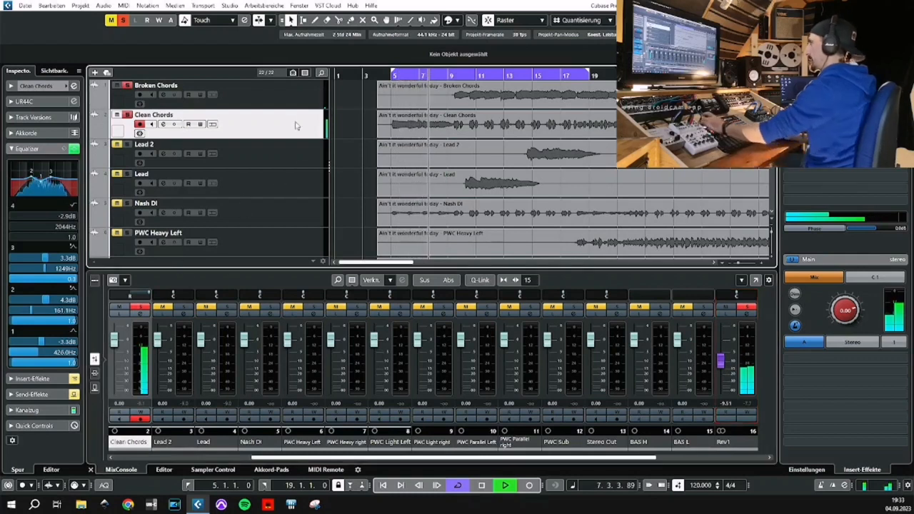
# Take the CLA-76 Mono compressor on the Clean Chords channel out of bypass and close the plug-in and channel settings
pyautogui.press('e')
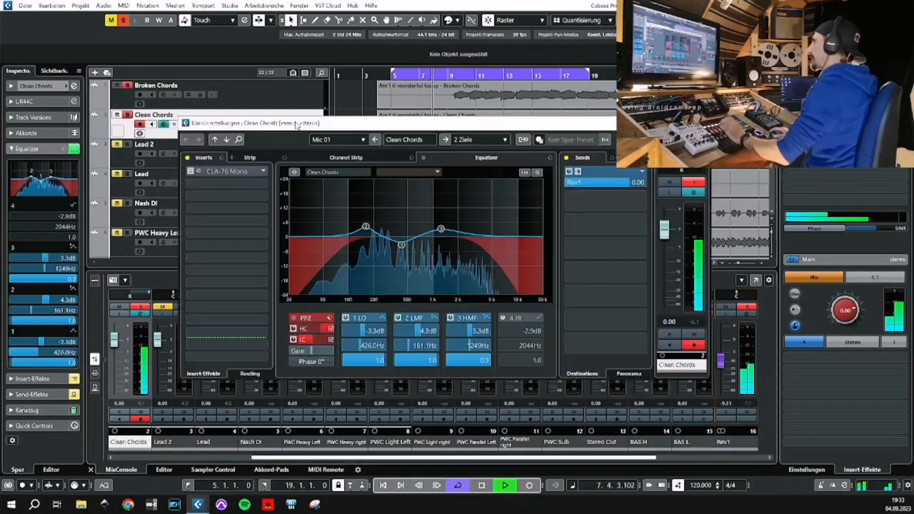
pyautogui.click(218, 172)
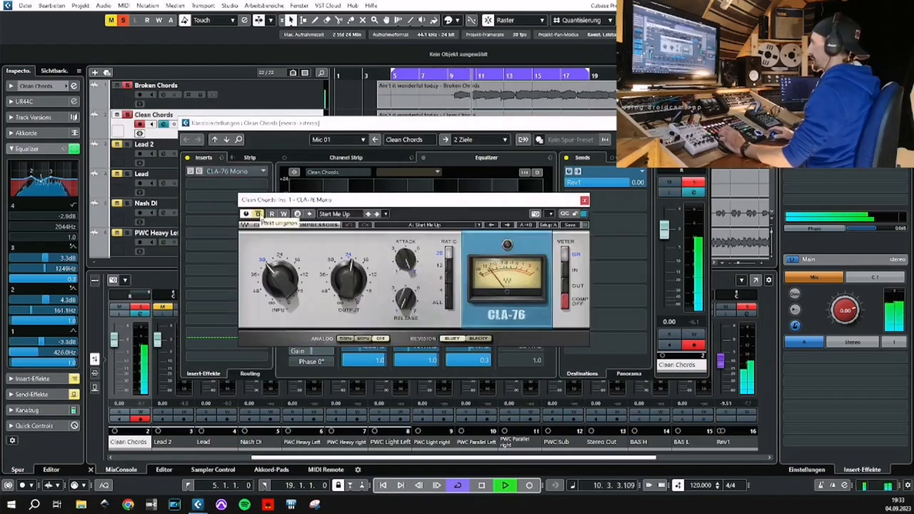
pyautogui.click(258, 214)
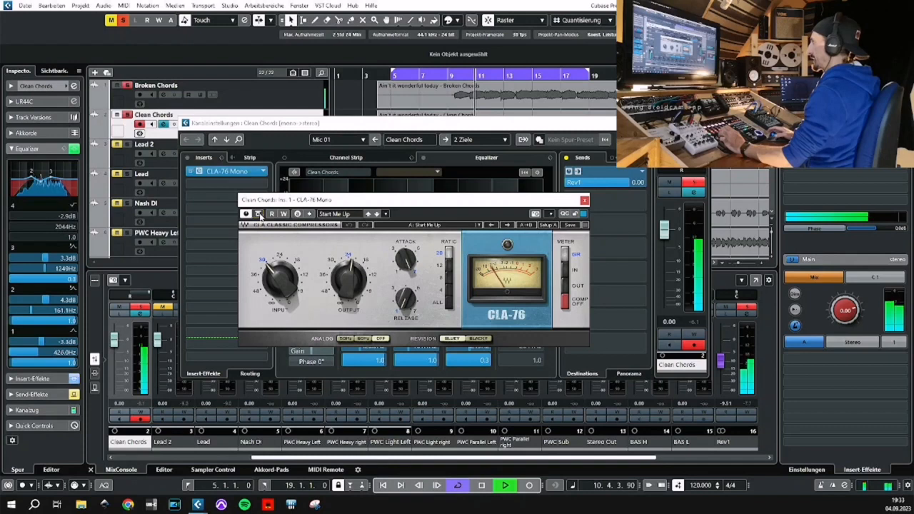
pyautogui.click(584, 200)
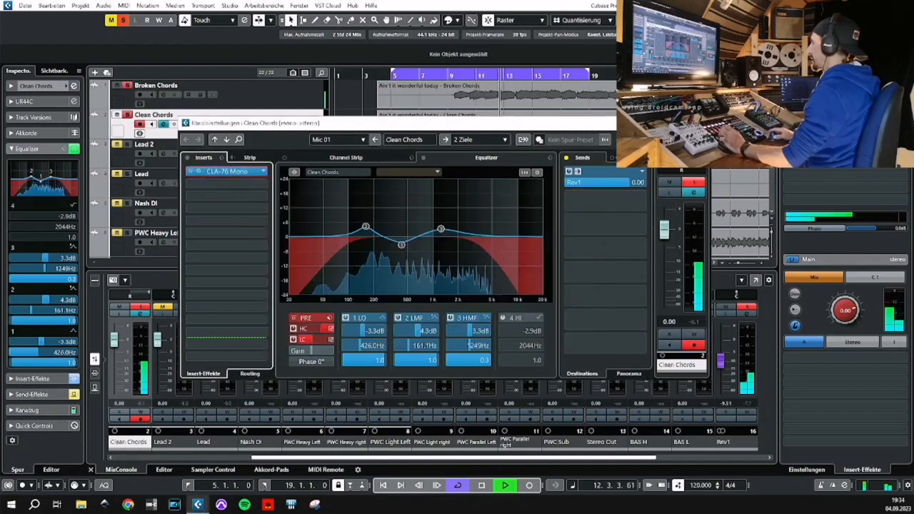
pyautogui.click(700, 123)
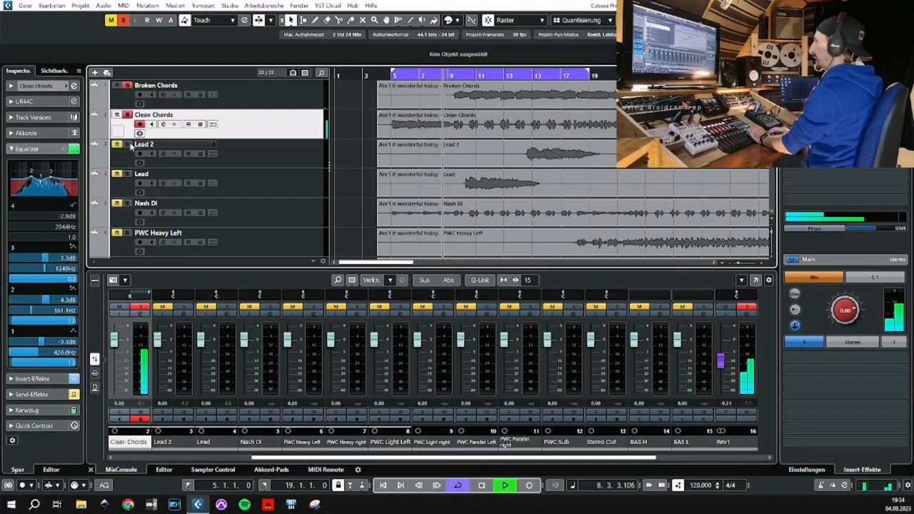
# Stop playback, show two automation lanes for Clean Chords and assign the second one to Input Filter - HC-Freq
pyautogui.click(94, 136)
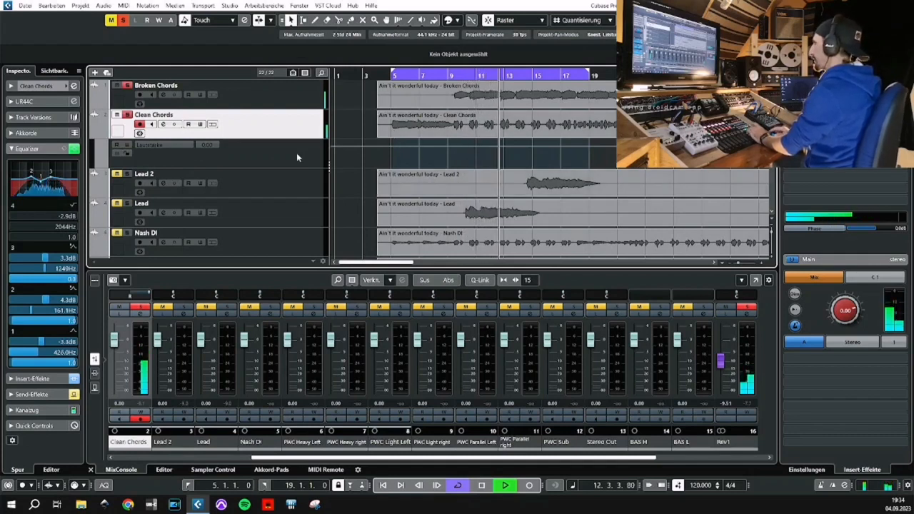
pyautogui.press('space')
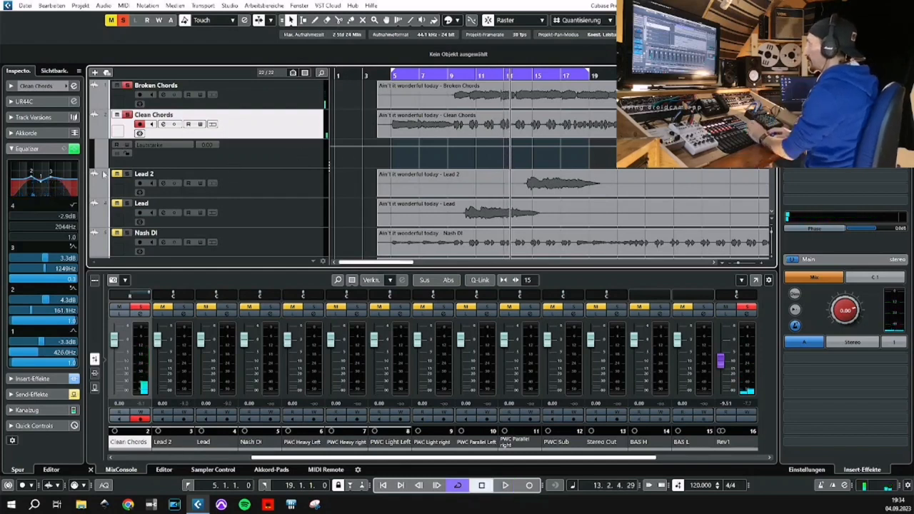
pyautogui.click(99, 165)
pyautogui.click(188, 174)
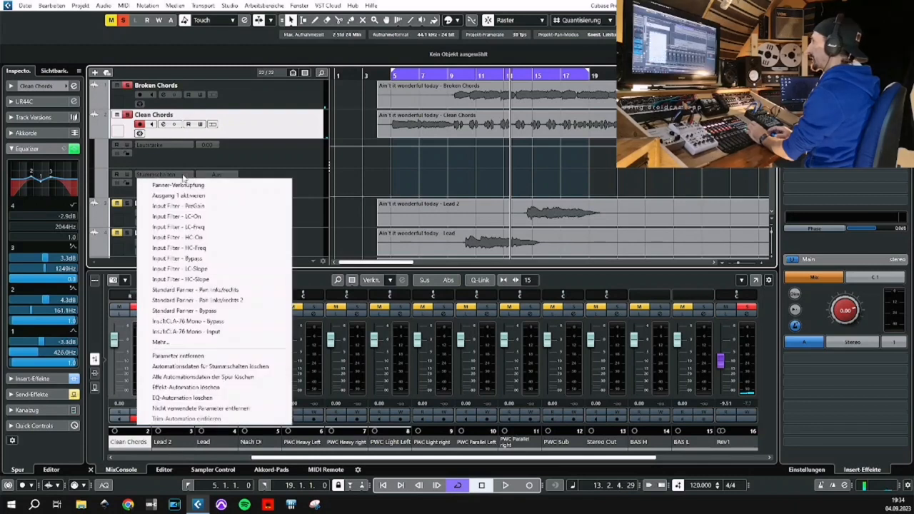
pyautogui.click(204, 250)
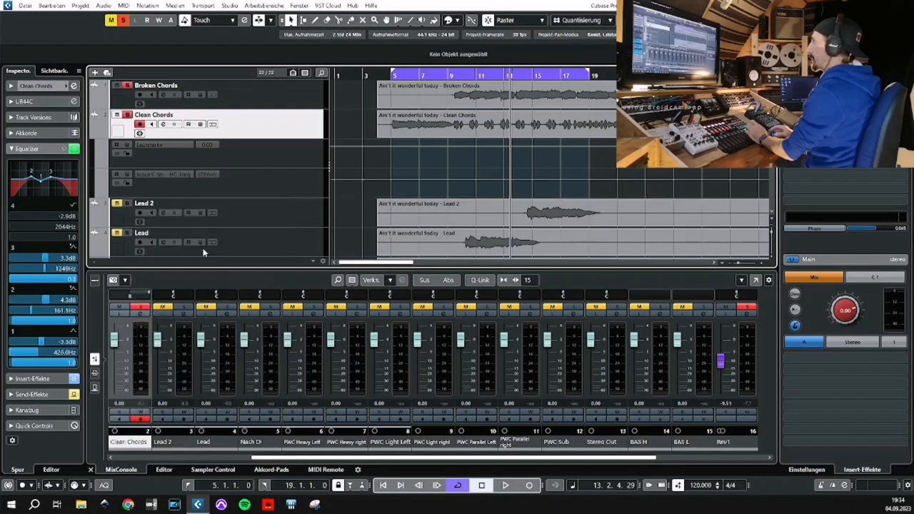
# Draw HC-Freq automation on Clean Chords that raises the cutoff to 20000 Hz from bar 5 to just past bar 9, and place the playhead at bar 6
pyautogui.click(393, 178)
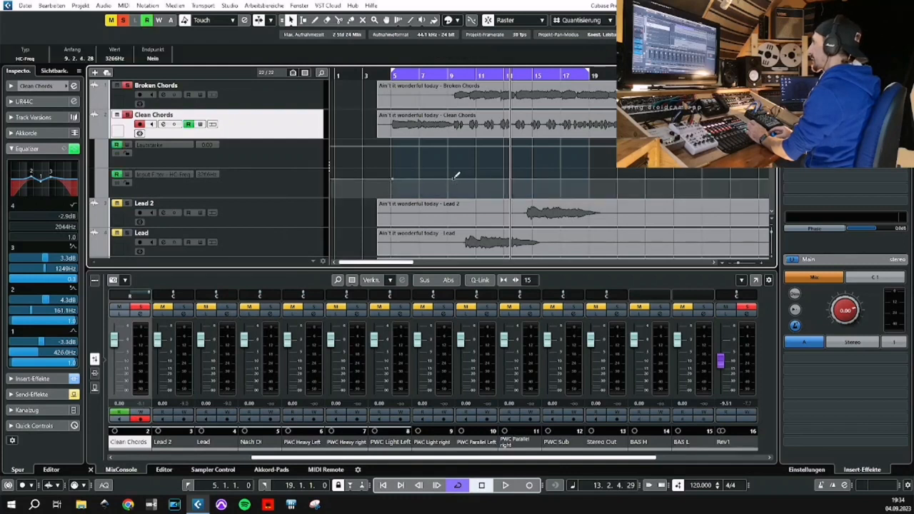
pyautogui.click(423, 173)
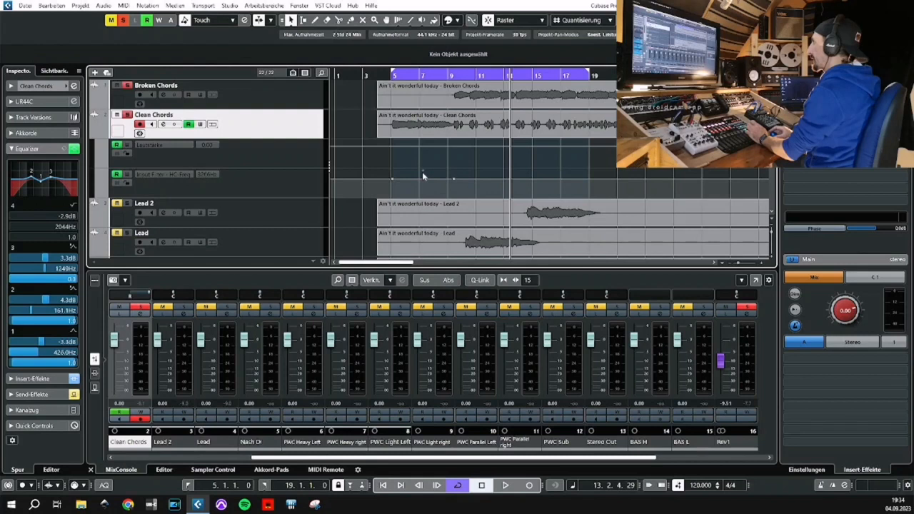
pyautogui.moveTo(421, 172); pyautogui.dragTo(421, 157)
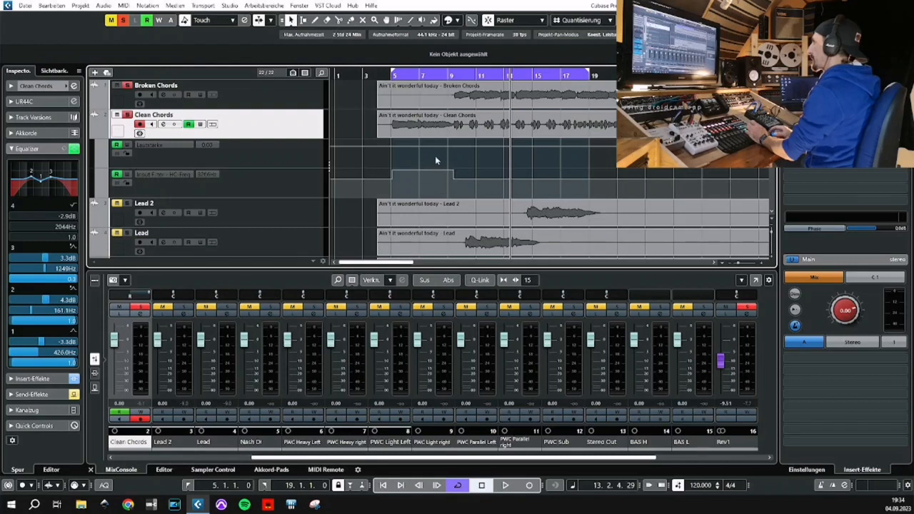
pyautogui.click(404, 75)
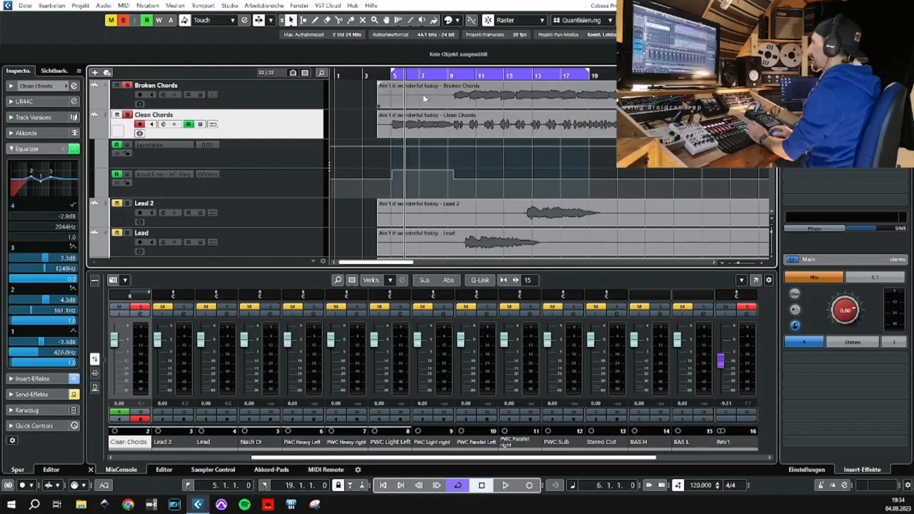
# Slope the end of the raised HC-Freq section by moving its 20000 Hz point to 8.4.4.85 and the 3266 Hz point to 9.2.2.74
pyautogui.click(453, 174)
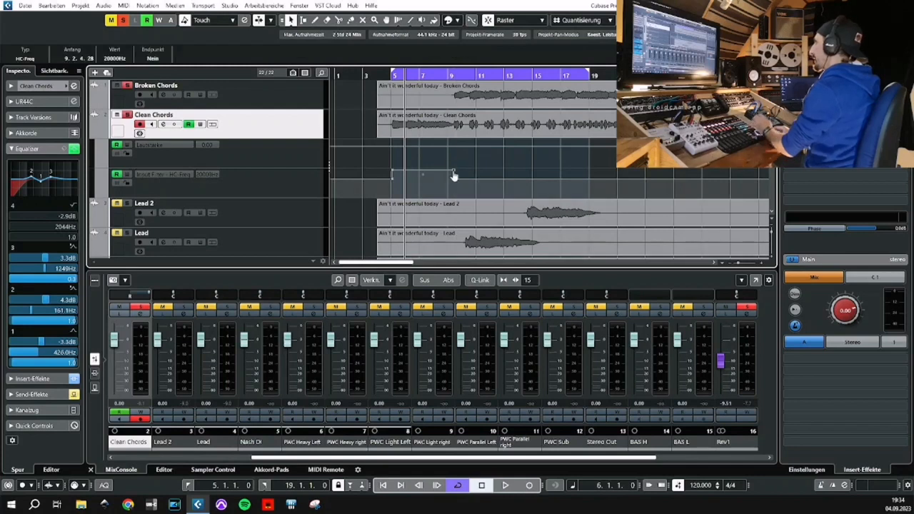
pyautogui.moveTo(453, 174); pyautogui.dragTo(448, 176)
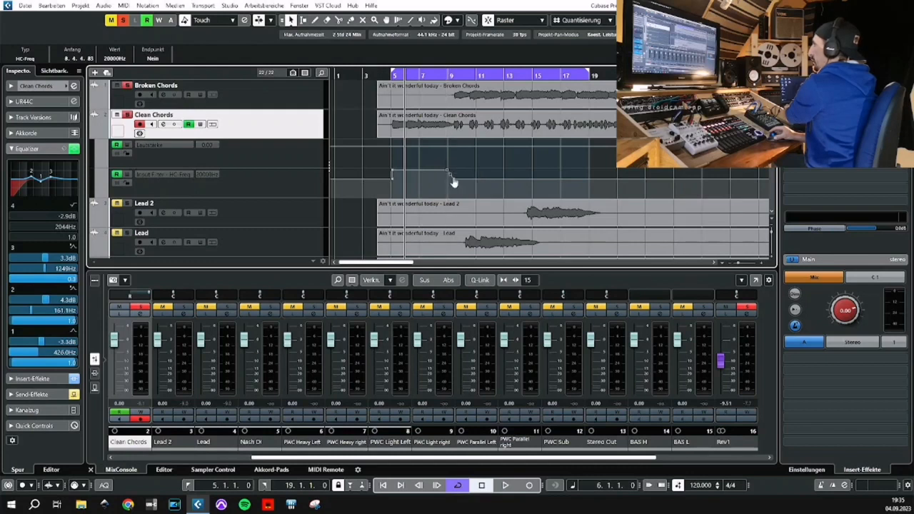
pyautogui.click(452, 183)
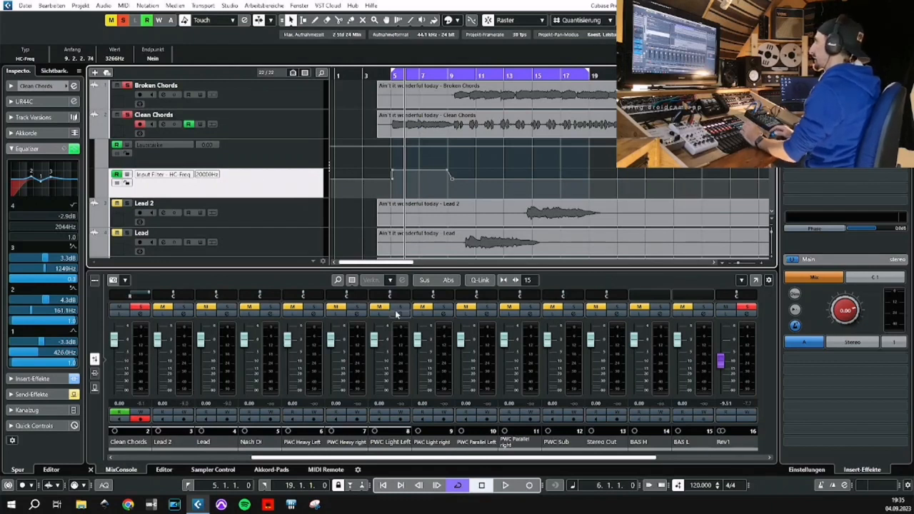
# Show an automation lane for the Rev1 effect channel and assign it to the Pre-Delay parameter of its first insert
pyautogui.moveTo(567, 457); pyautogui.dragTo(671, 458)
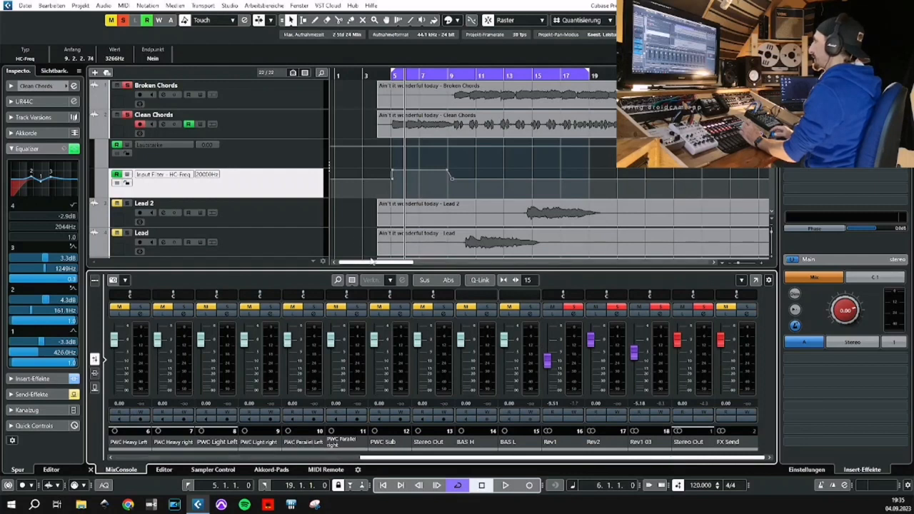
pyautogui.click(564, 443)
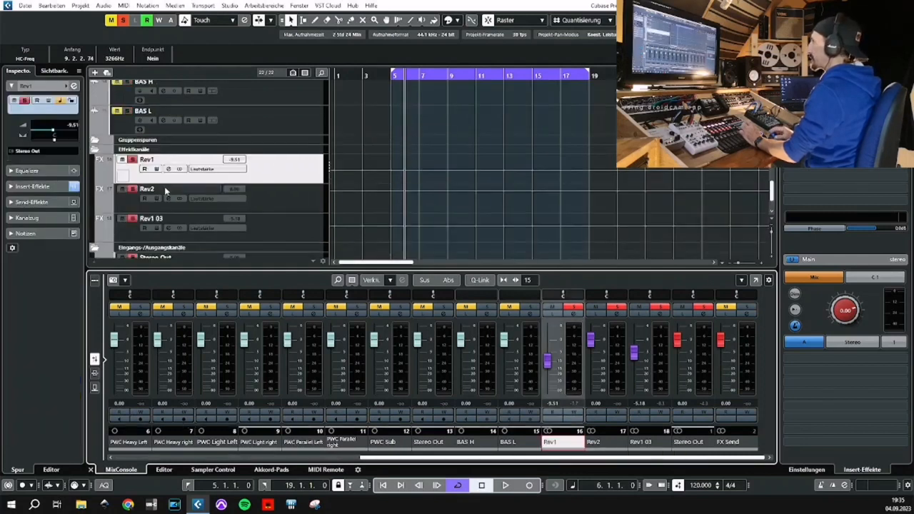
pyautogui.click(100, 179)
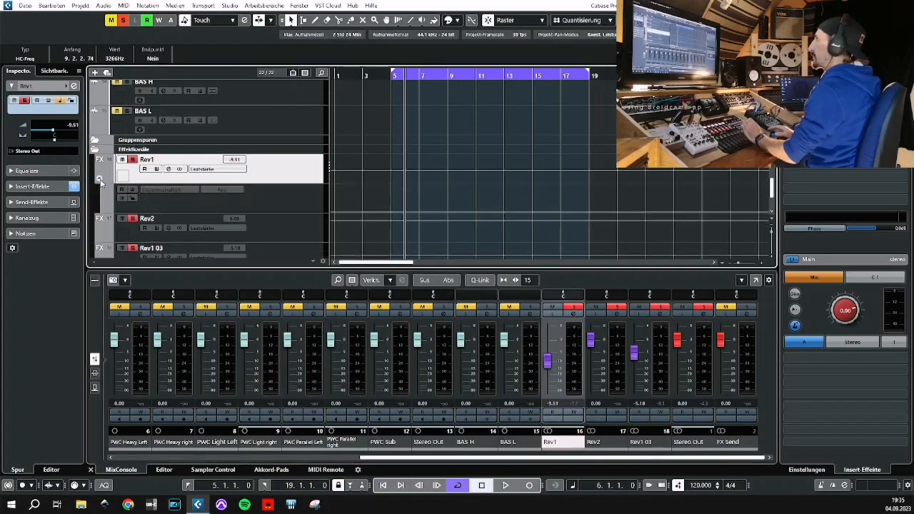
pyautogui.click(157, 191)
pyautogui.click(162, 357)
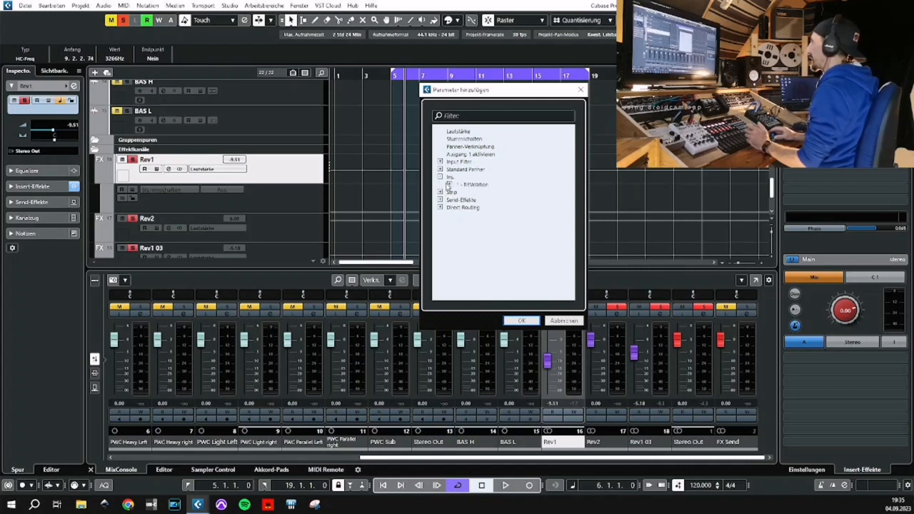
pyautogui.click(450, 184)
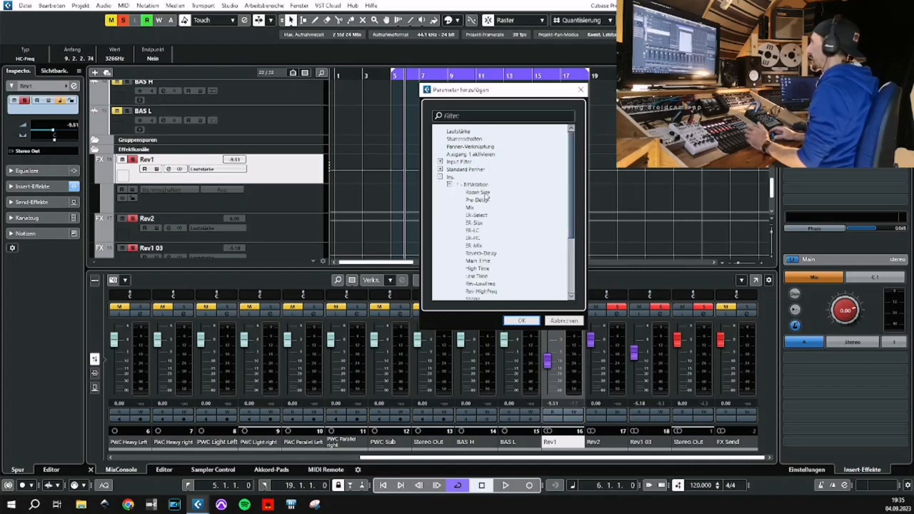
pyautogui.click(522, 322)
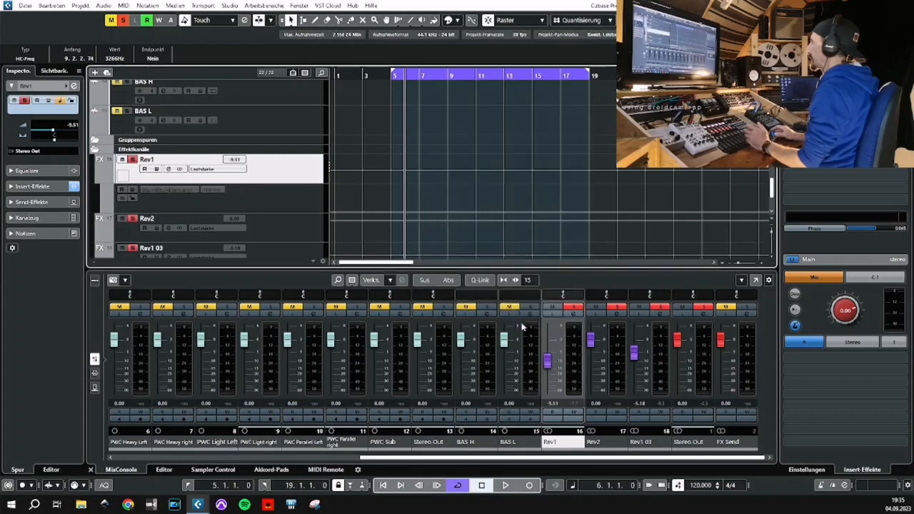
# Draw Pre-Delay automation on Rev1 that raises the value to 105.4 ms from bar 5 to bar 9
pyautogui.click(394, 212)
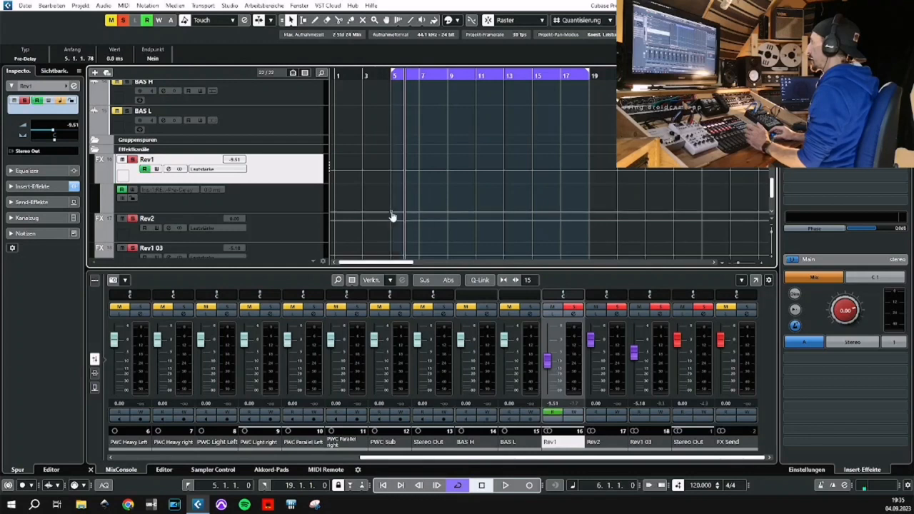
pyautogui.scroll(10, 414, 209)
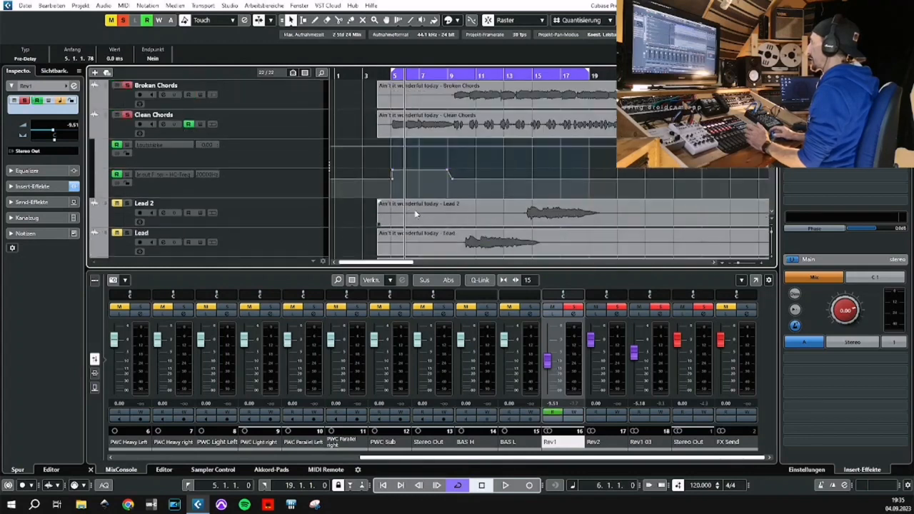
pyautogui.click(447, 76)
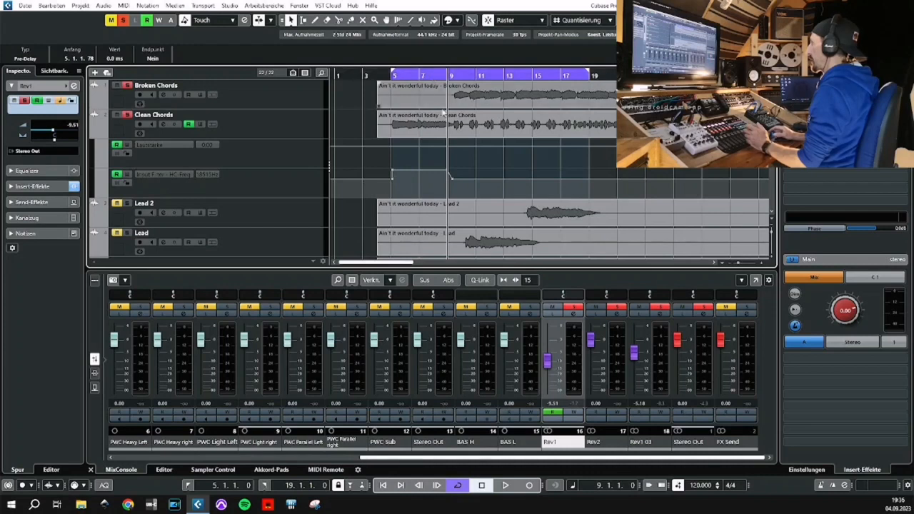
pyautogui.scroll(-8, 442, 126)
pyautogui.scroll(-4, 442, 126)
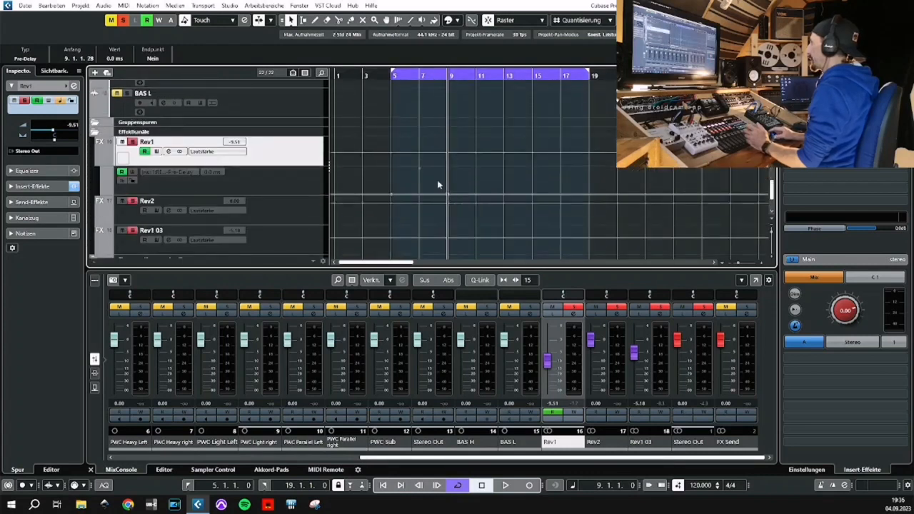
pyautogui.moveTo(430, 76); pyautogui.dragTo(423, 194)
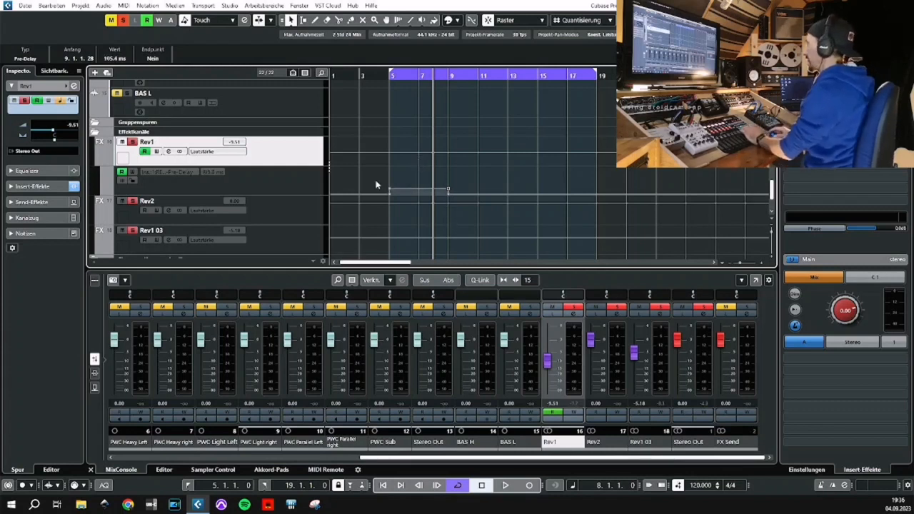
# Move the start of the raised Rev1 Pre-Delay section back to bar 4 and play from the loop start
pyautogui.moveTo(389, 198)
pyautogui.mouseDown()
pyautogui.moveTo(380, 204)
pyautogui.moveTo(390, 194)
pyautogui.moveTo(378, 193)
pyautogui.mouseUp()
pyautogui.press('KP_1')
pyautogui.press('space')
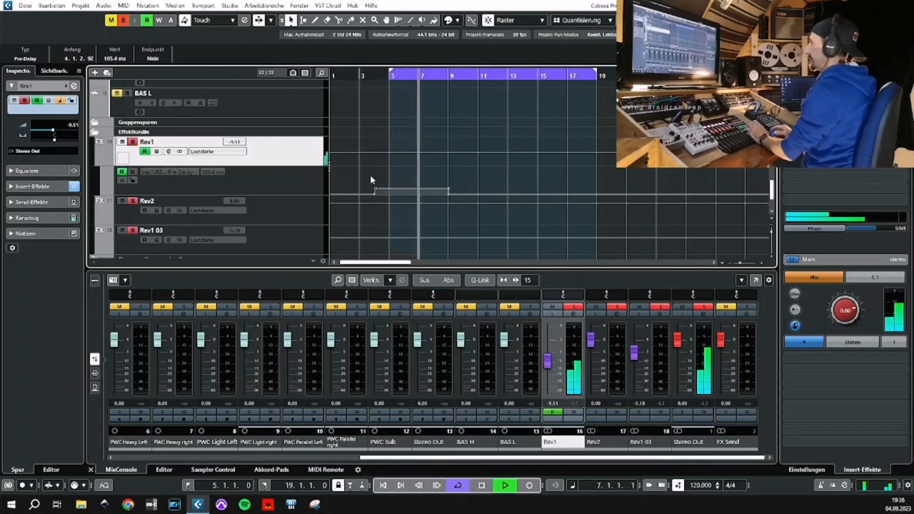
# Try lowering the Clean Chords volume automation to -11.0 between bars 5 and 9, and delete the lowered points
pyautogui.scroll(1, 370, 177)
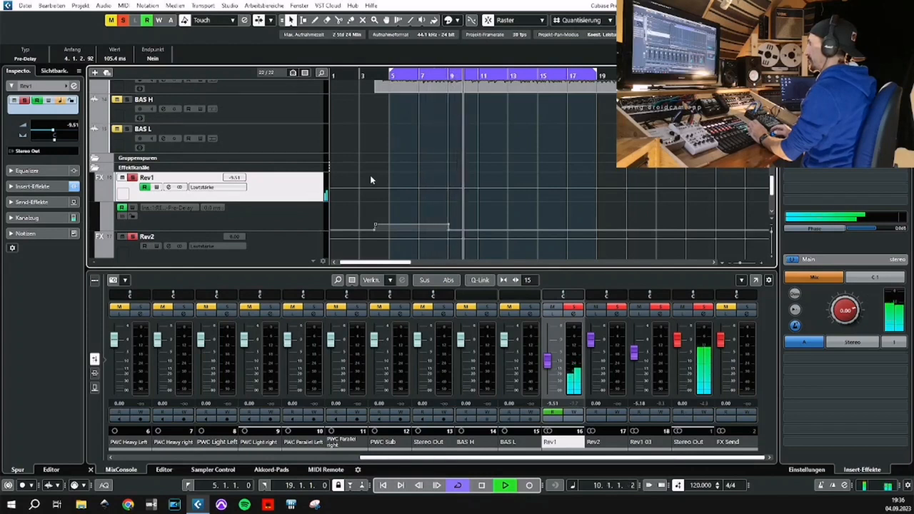
pyautogui.scroll(5, 370, 175)
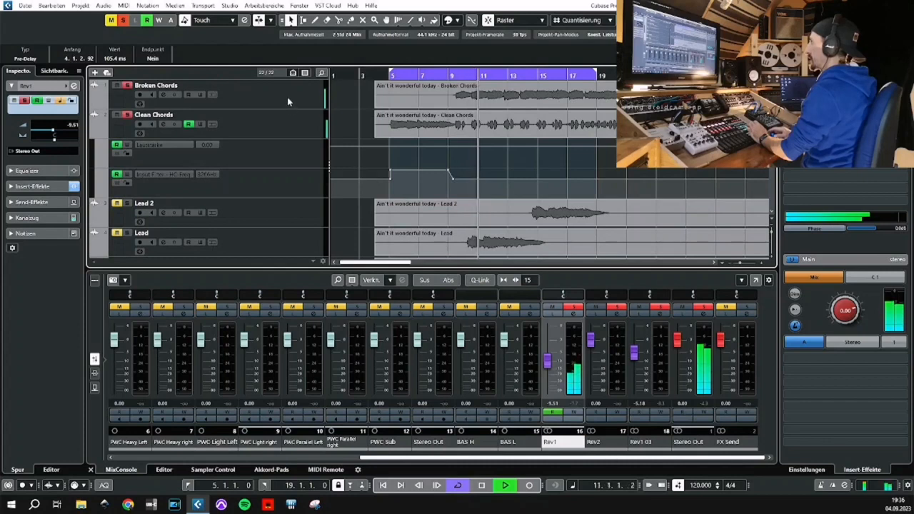
pyautogui.click(295, 160)
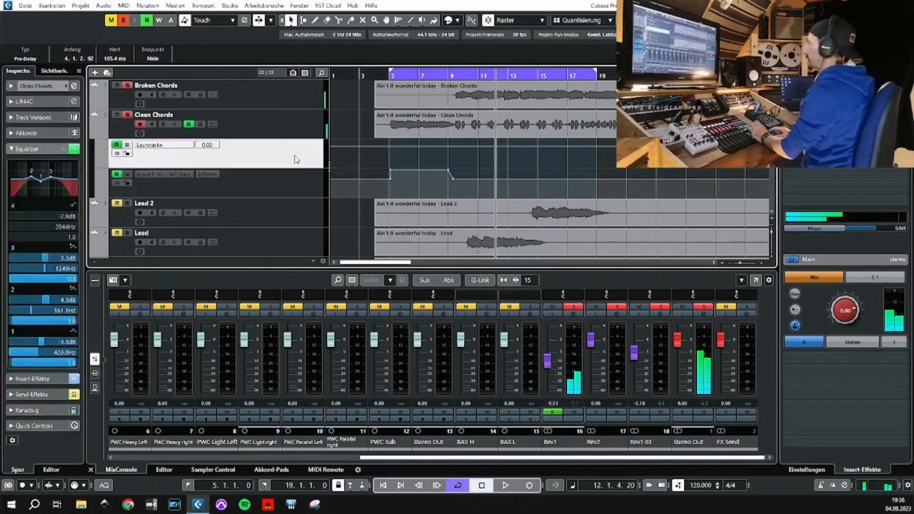
pyautogui.click(388, 145)
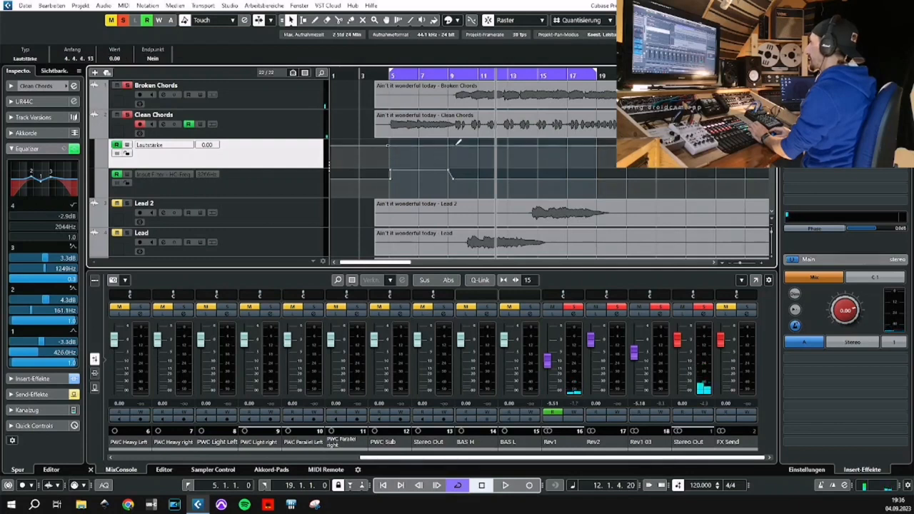
pyautogui.moveTo(452, 143); pyautogui.dragTo(447, 144)
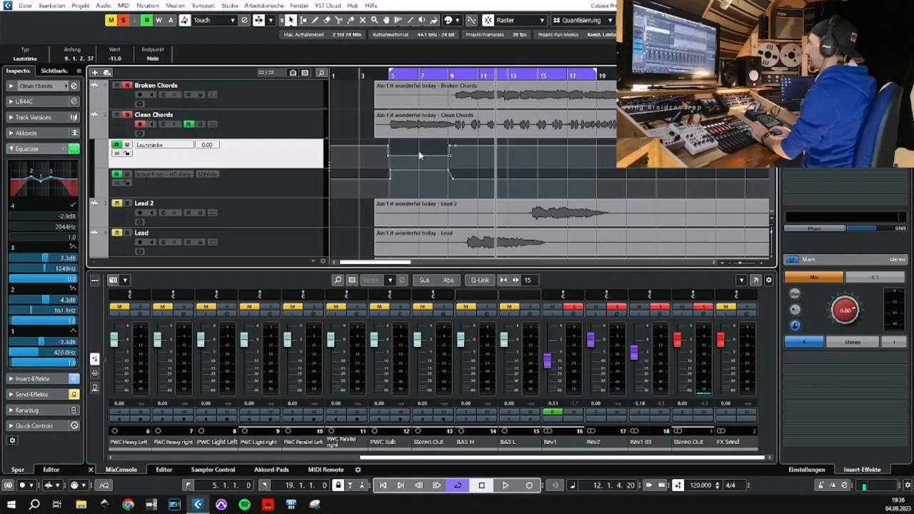
pyautogui.moveTo(411, 77); pyautogui.dragTo(412, 84)
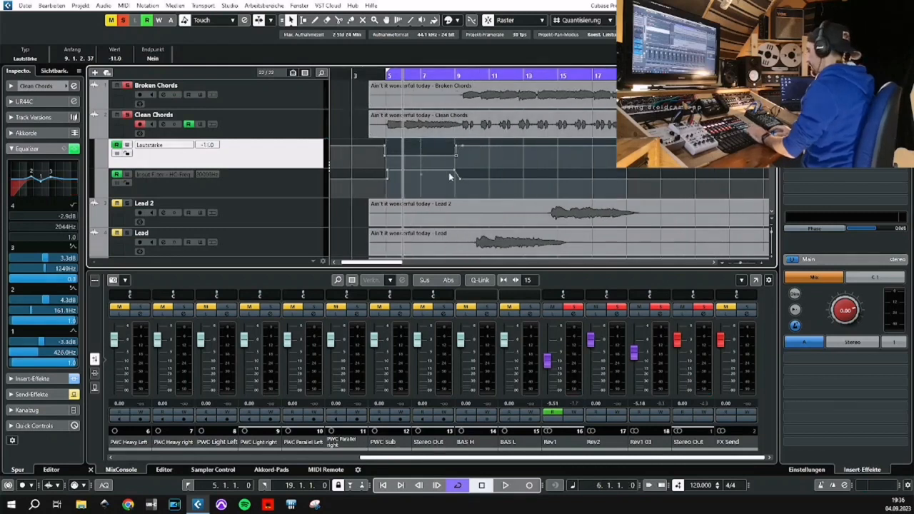
pyautogui.press('Delete')
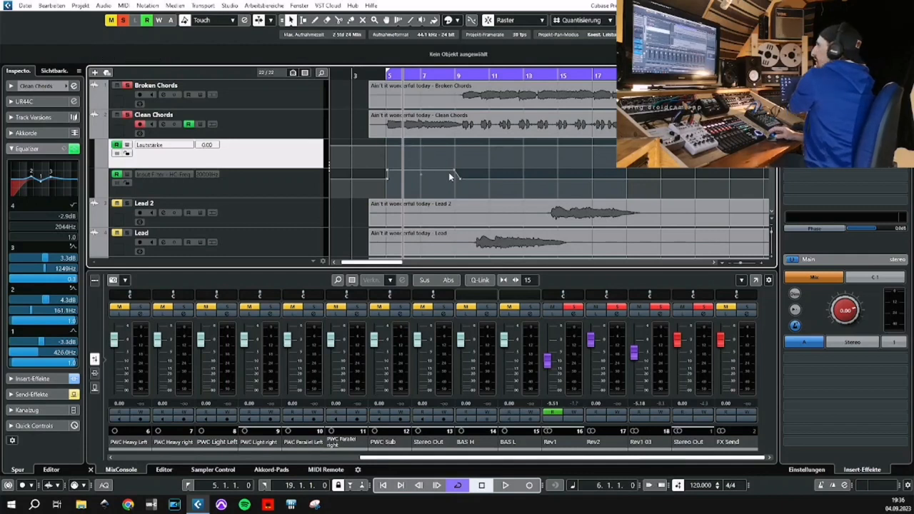
# Show a third automation lane for Clean Chords and assign it to Standard Panner - Pan links/rechts
pyautogui.click(98, 195)
pyautogui.click(146, 205)
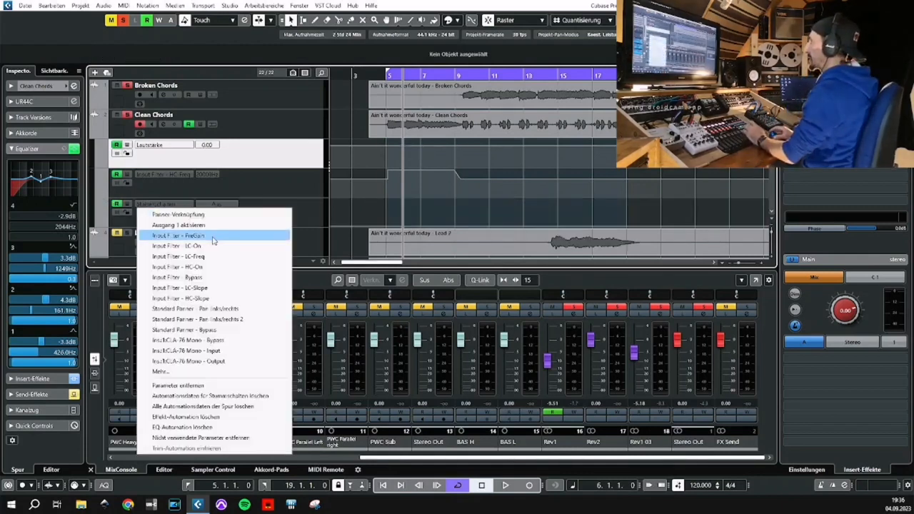
pyautogui.click(234, 312)
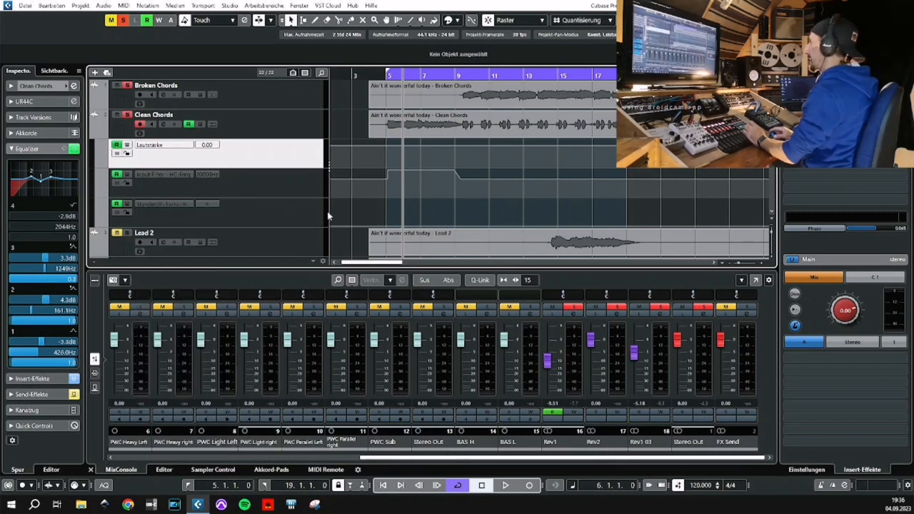
# Draw pan automation on Clean Chords, shifted left from just before bar 5 to bar 9 and sloping back to R at 9.2.2.104
pyautogui.click(377, 226)
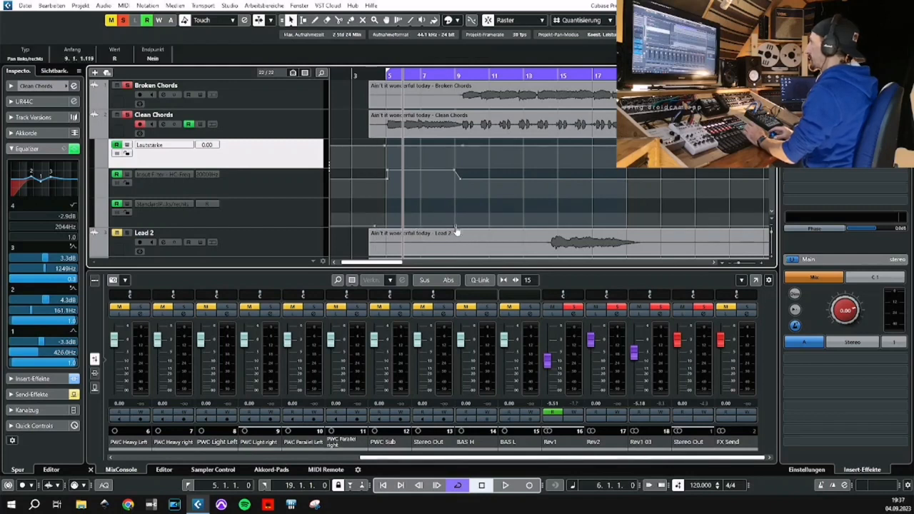
pyautogui.click(414, 202)
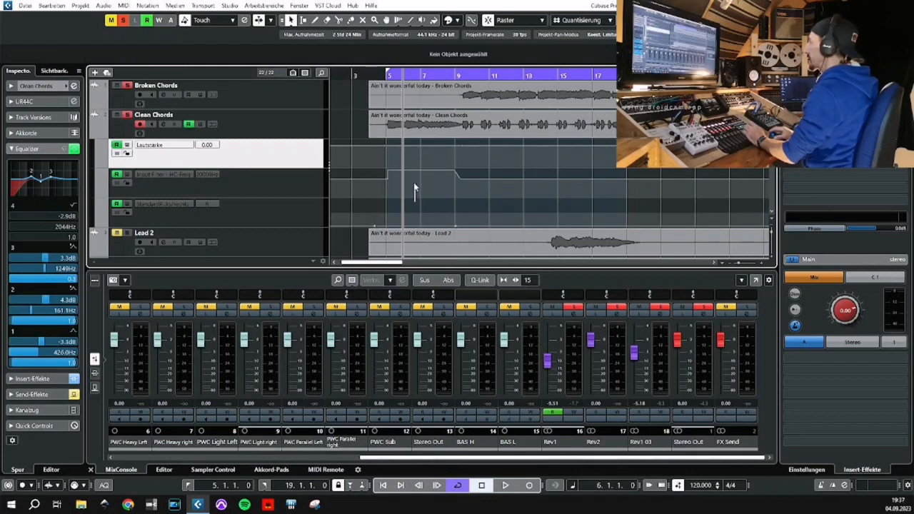
pyautogui.moveTo(414, 201); pyautogui.dragTo(413, 189)
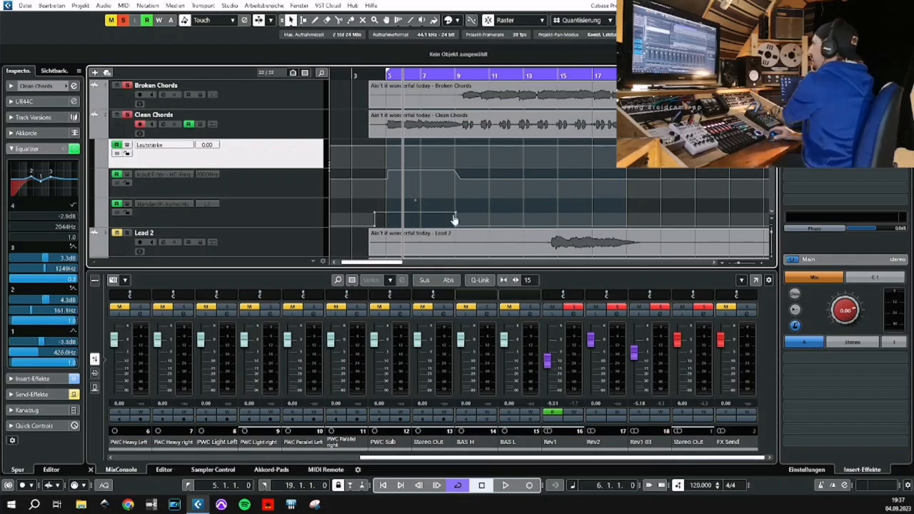
pyautogui.moveTo(455, 227); pyautogui.dragTo(462, 234)
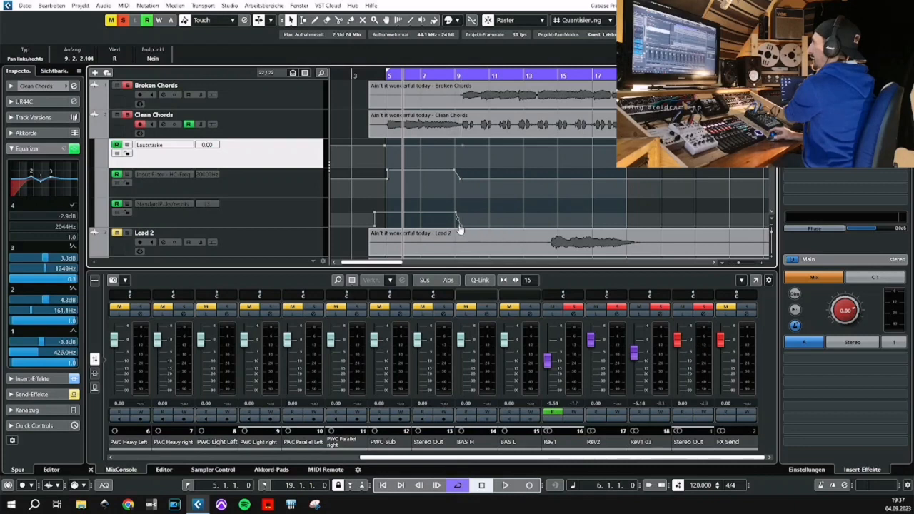
# Play the passage with the pan automation, hide the Clean Chords automation lanes and stop playback
pyautogui.press('space')
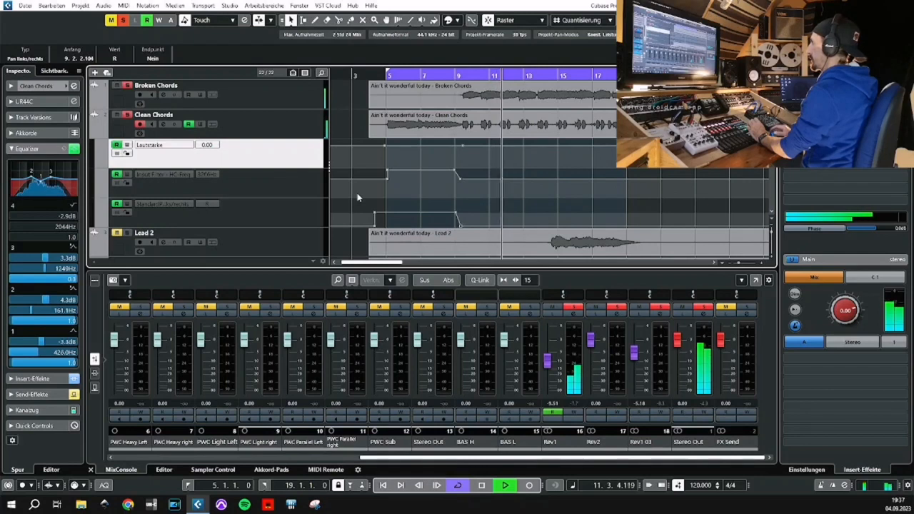
pyautogui.click(93, 134)
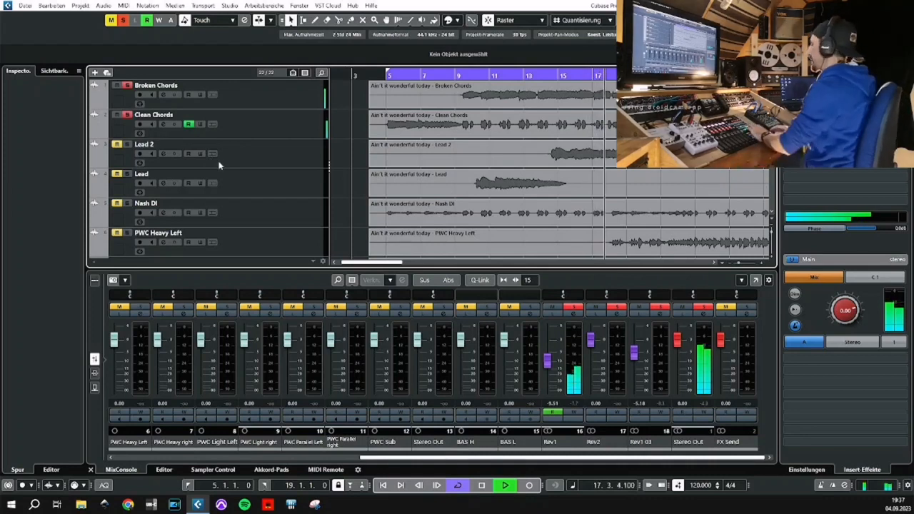
pyautogui.press('space')
# Add the Lead 2 and Lead tracks to the soloed tracks and play from the loop start
pyautogui.click(129, 176)
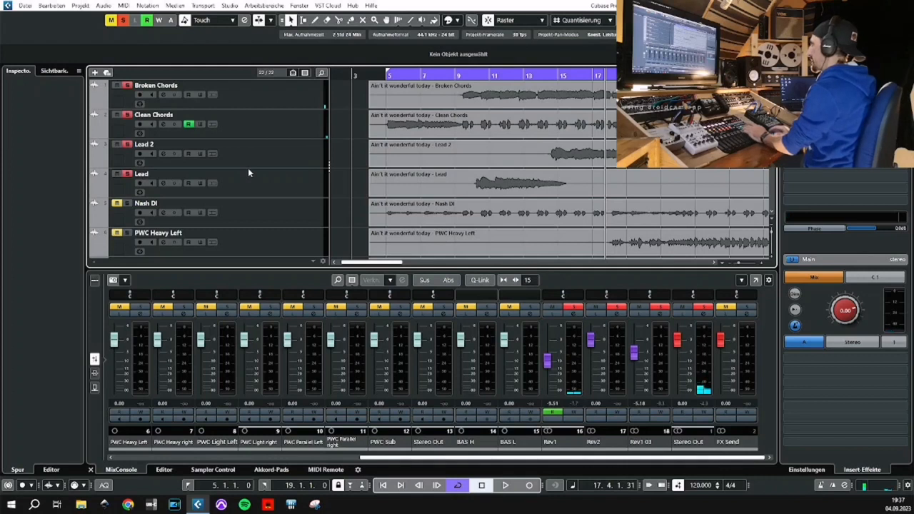
pyautogui.press('KP_1')
pyautogui.press('space')
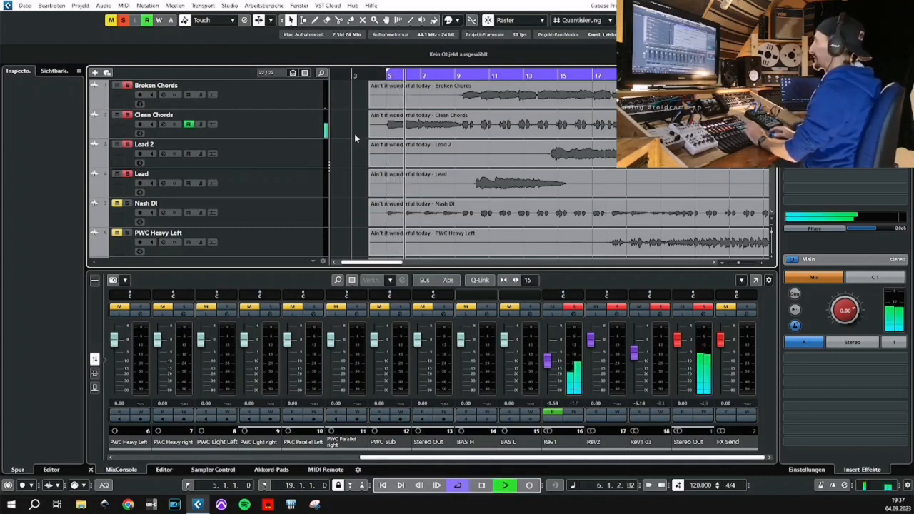
# Copy the Lead channel's settings and apply them to the Lead 2 channel
pyautogui.click(300, 155)
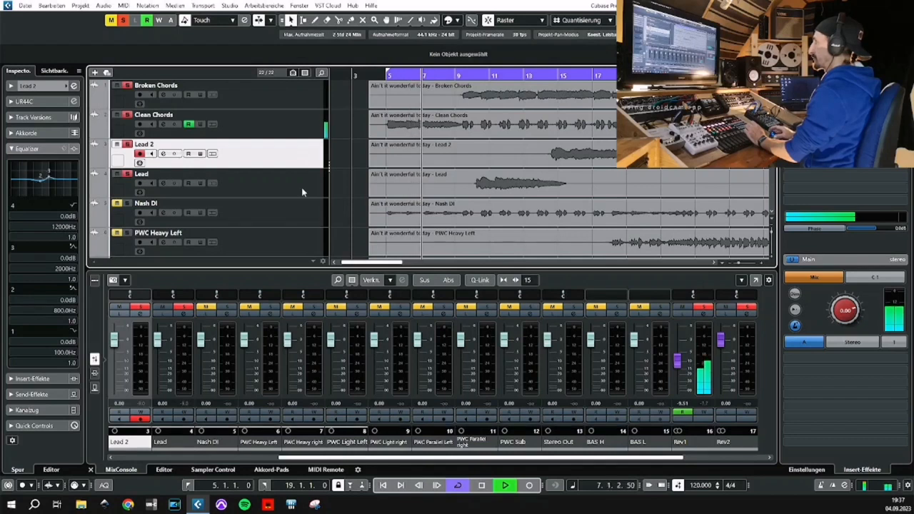
pyautogui.click(301, 187)
pyautogui.rightClick(163, 447)
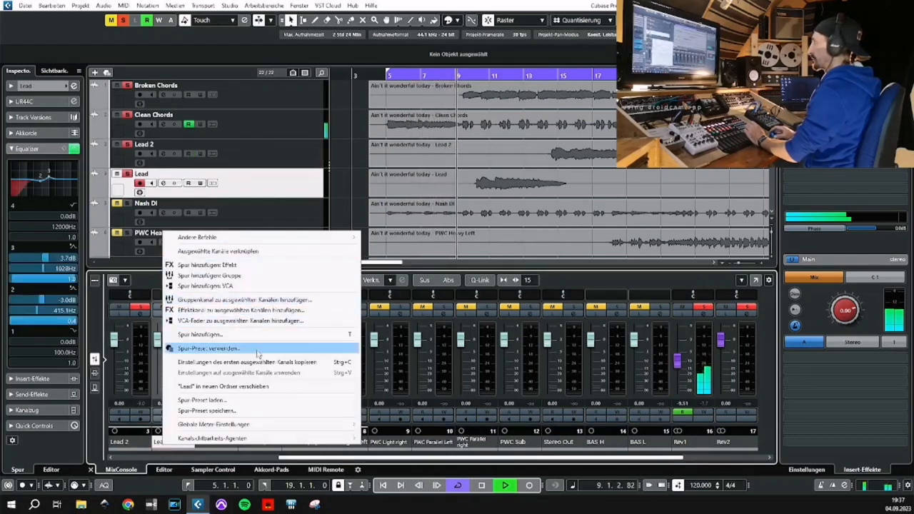
pyautogui.click(247, 362)
pyautogui.click(133, 445)
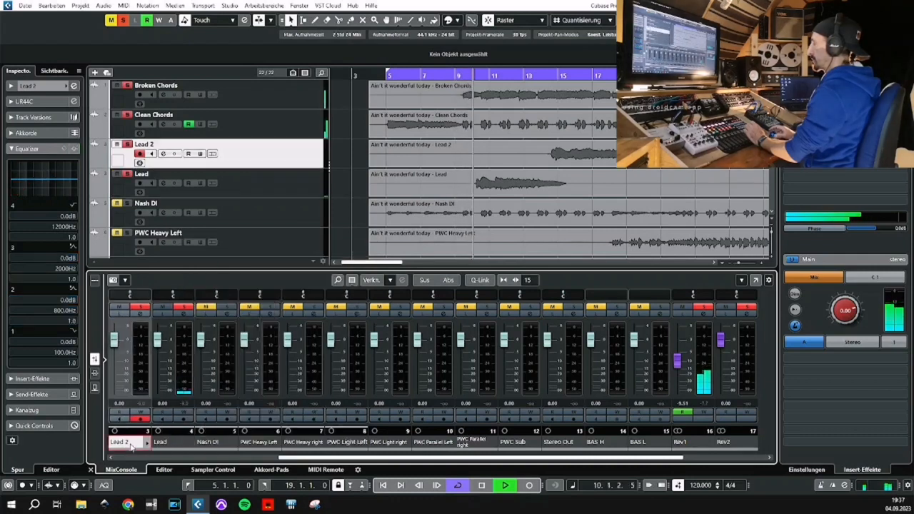
pyautogui.rightClick(132, 444)
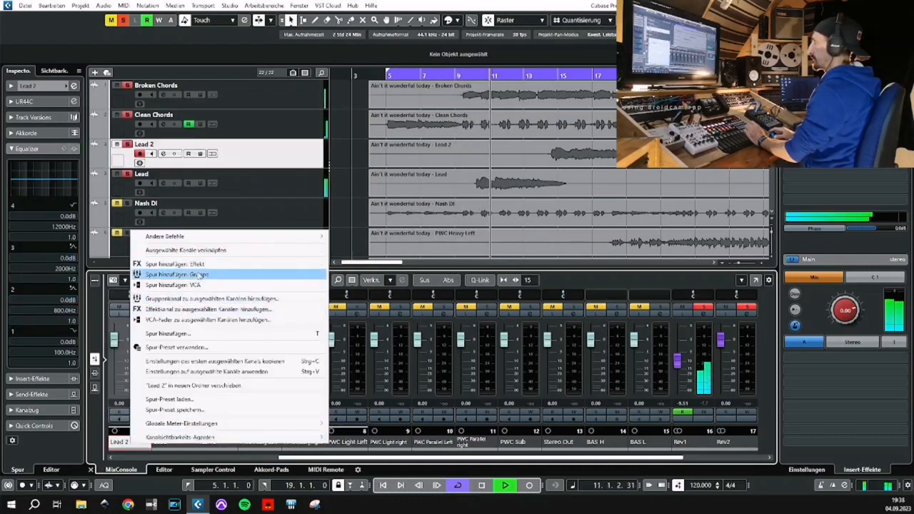
pyautogui.click(214, 371)
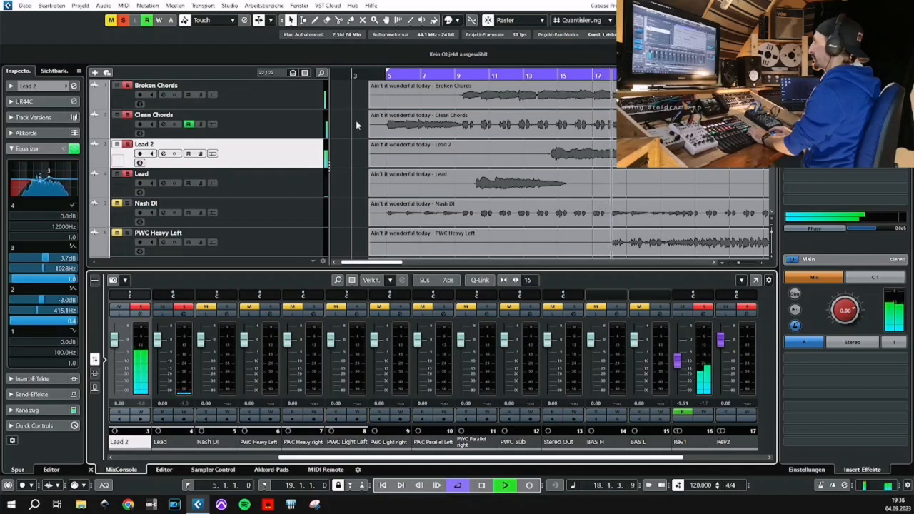
# Stop playback, return to the loop start at bar 5 and select the Broken Chords track
pyautogui.press('space')
pyautogui.click(294, 94)
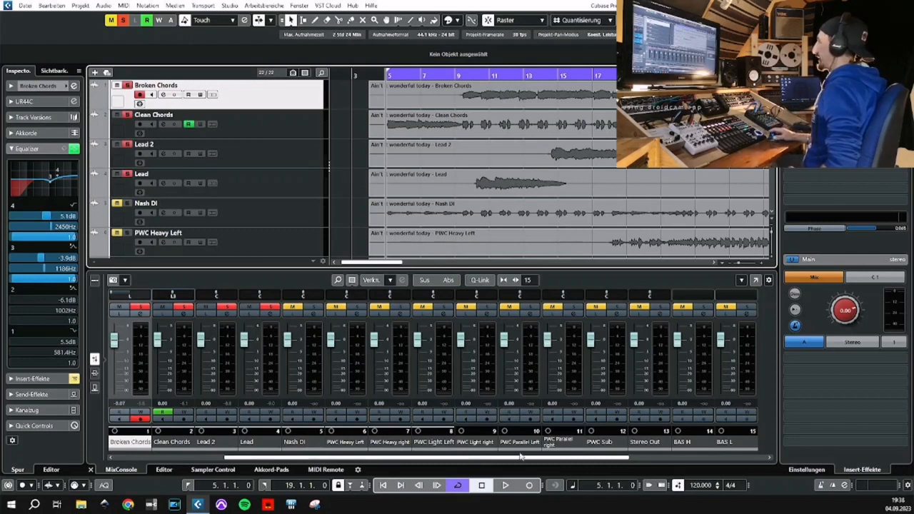
pyautogui.moveTo(522, 462); pyautogui.dragTo(646, 460)
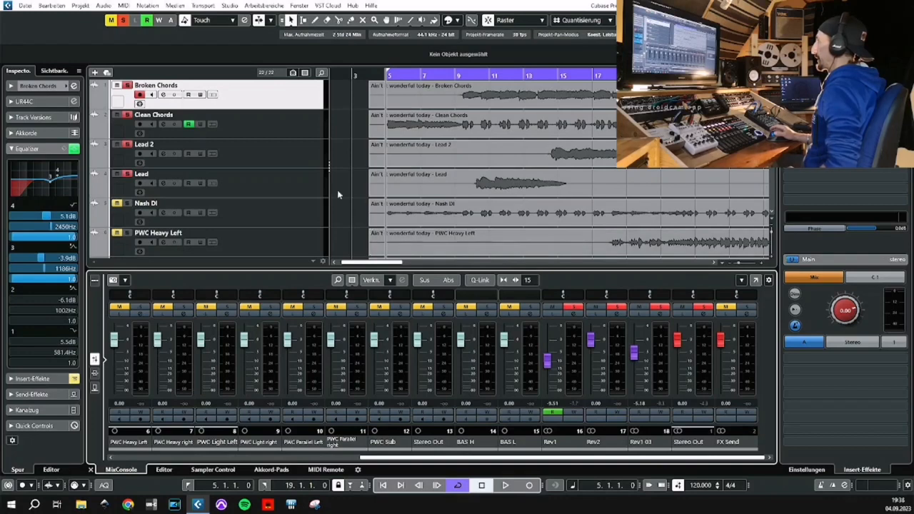